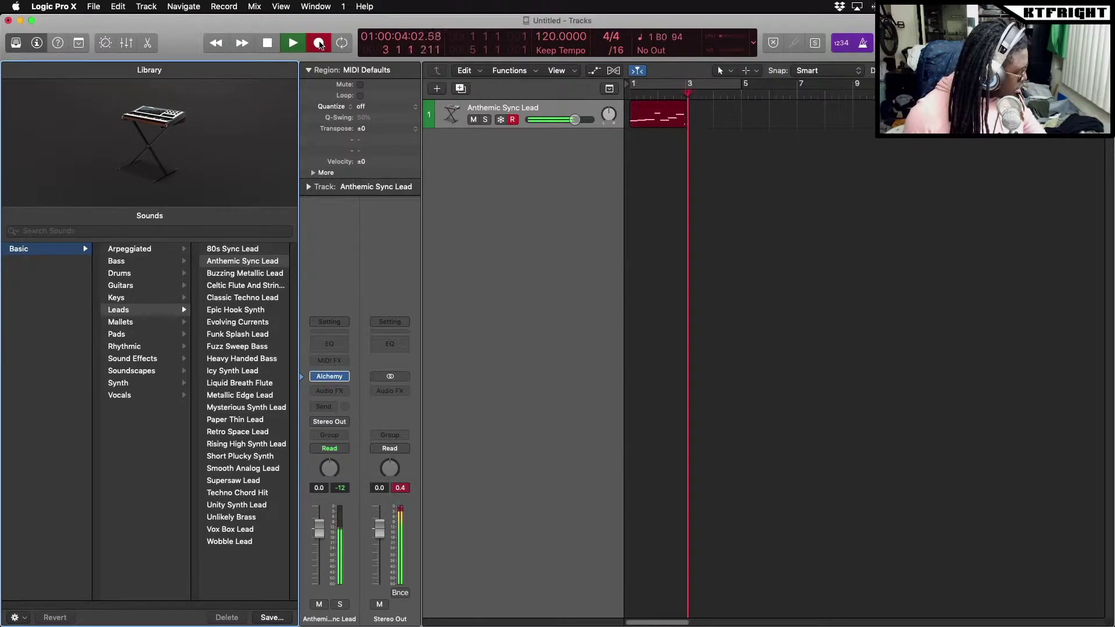
Finish recording the Anthemic Sync Lead melody and select its first note for editing
{"action": "left_click", "coordinate": [266, 43]}
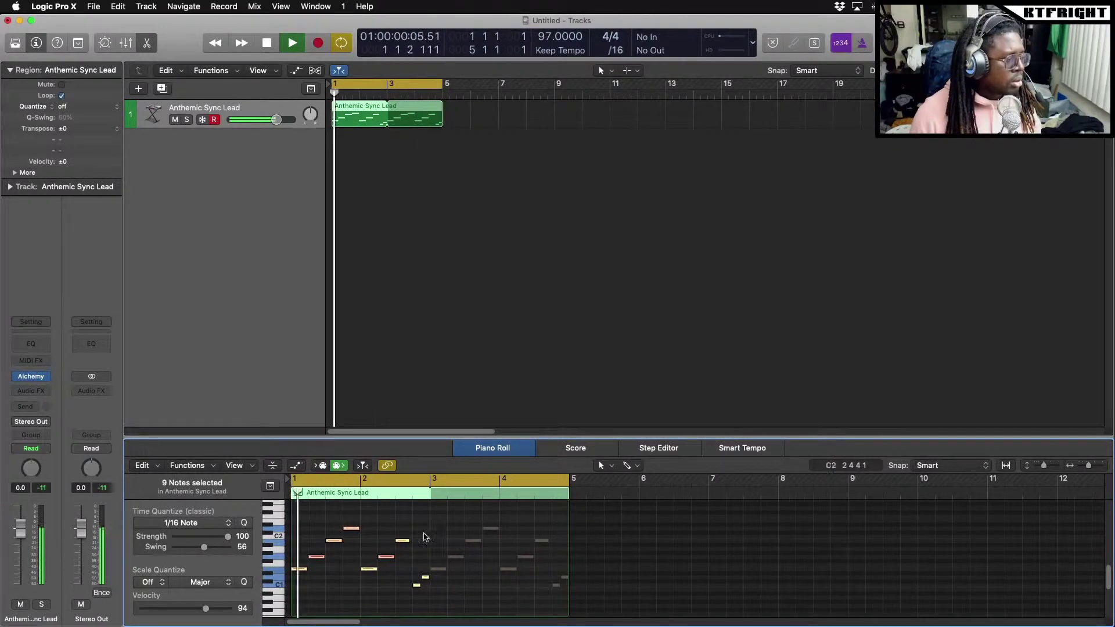
{"action": "left_click_drag", "start_coordinate": [408, 517], "coordinate": [298, 572]}
{"action": "left_click", "coordinate": [300, 572]}
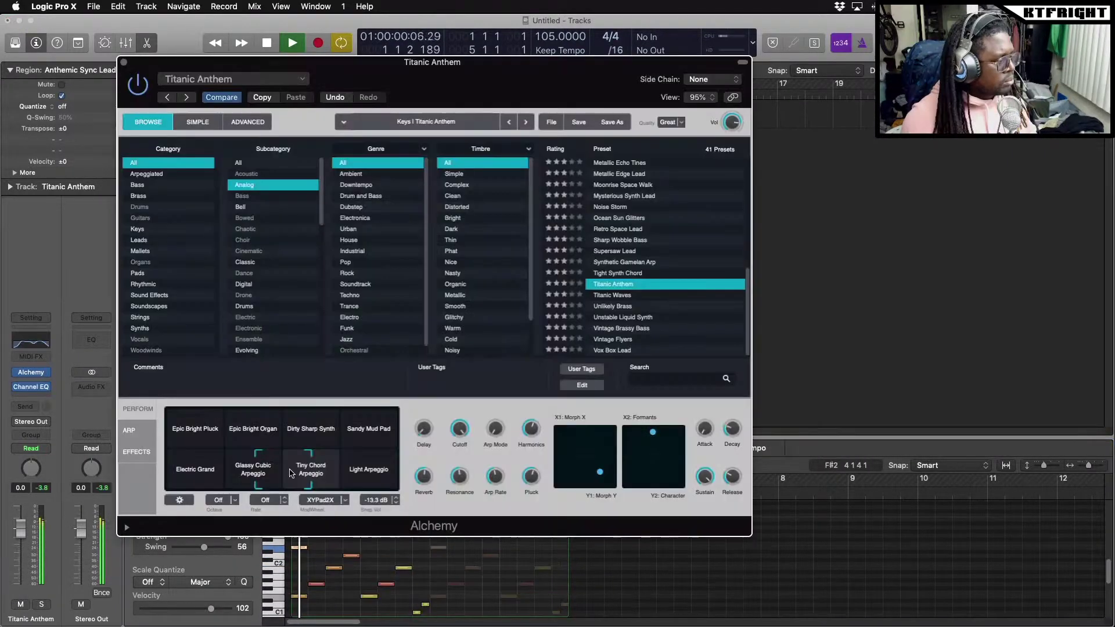
Choose the Tiny Chord Arpeggio snapshot for Alchemy's Titanic Anthem patch and adjust its arpeggio mode and cutoff
{"action": "left_click", "coordinate": [252, 469]}
{"action": "left_click", "coordinate": [311, 469]}
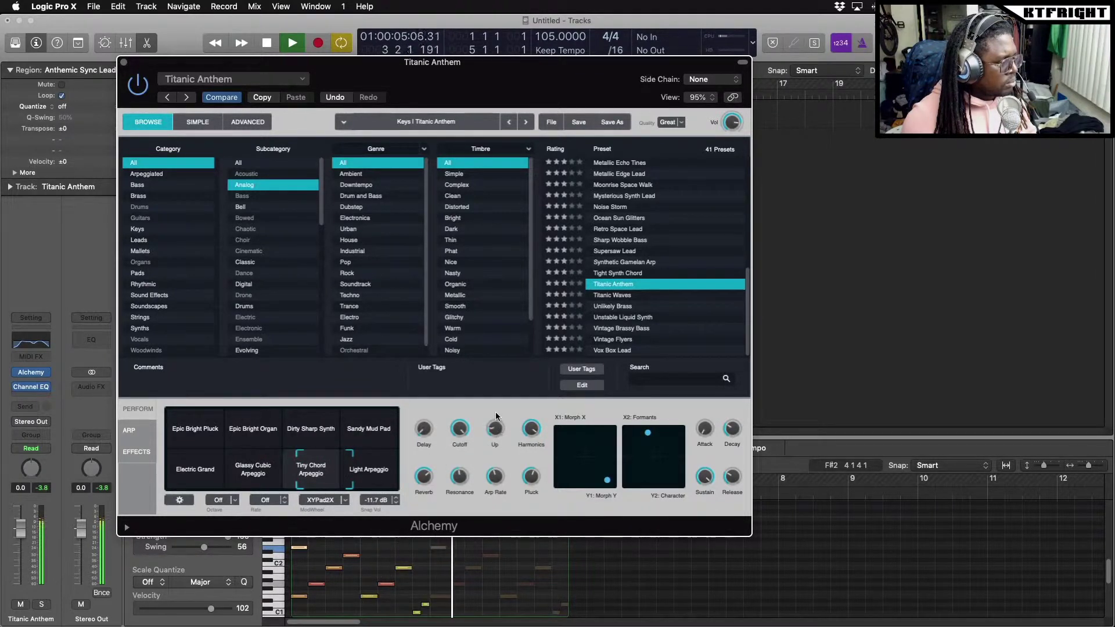
{"action": "left_click_drag", "start_coordinate": [486, 440], "coordinate": [485, 412]}
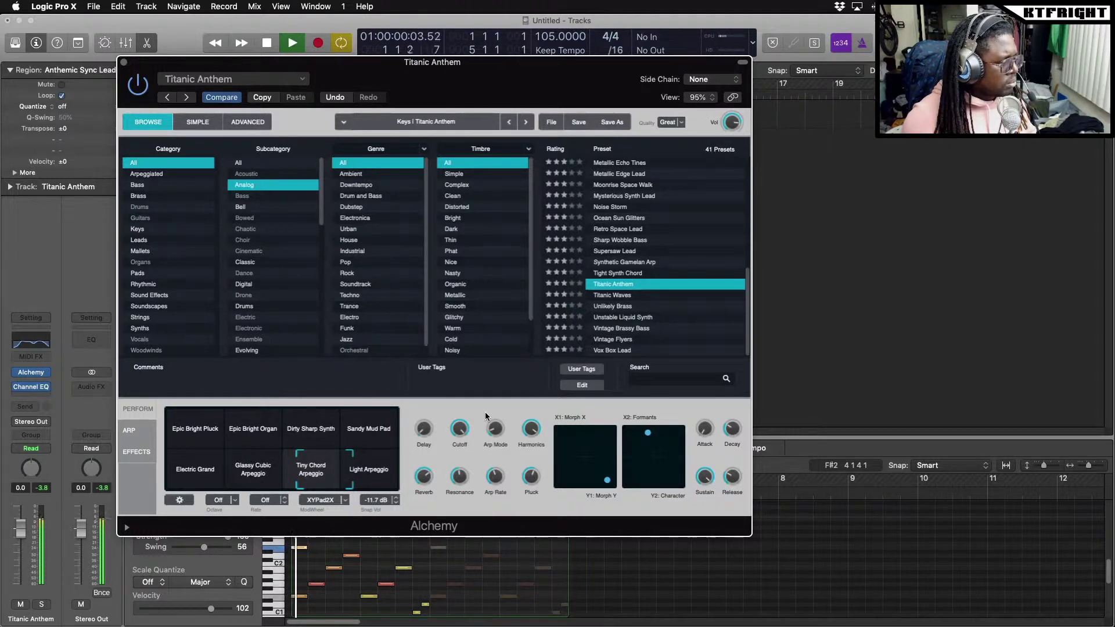
{"action": "left_click_drag", "start_coordinate": [485, 412], "coordinate": [472, 463]}
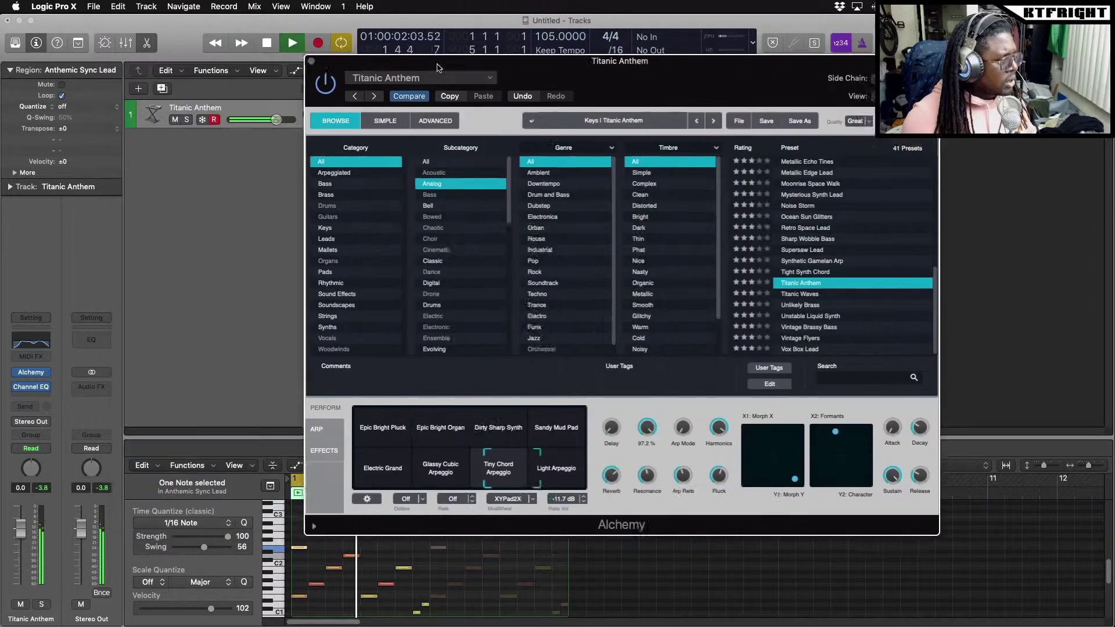
{"action": "key", "text": "super+w"}
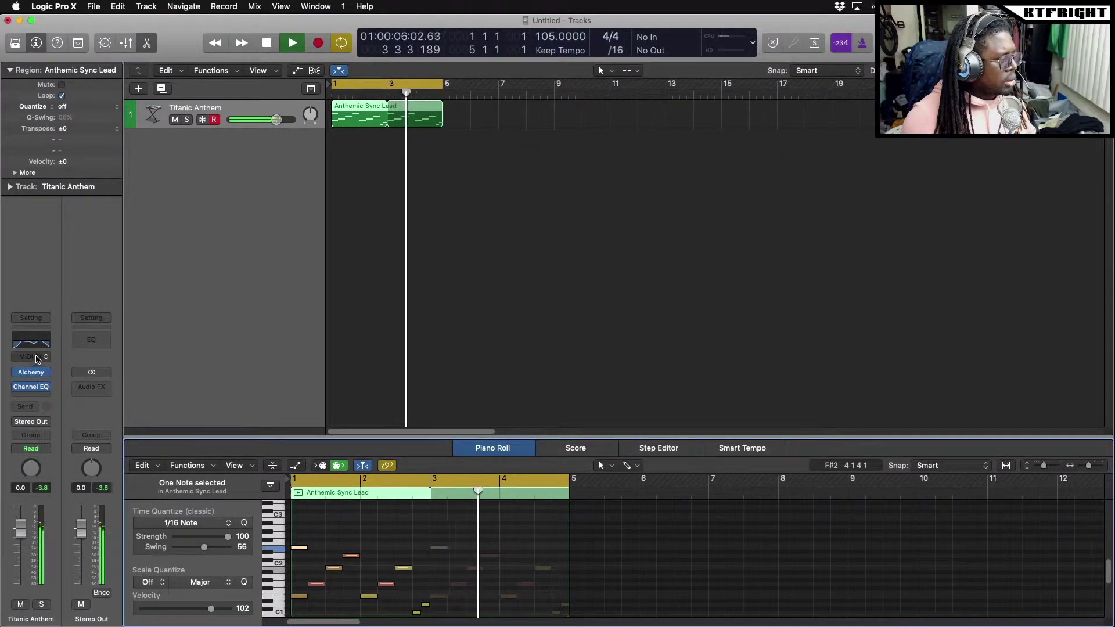
Create a new software instrument track and record a bass line on it with the ES M synth
{"action": "left_click", "coordinate": [36, 358]}
{"action": "key", "text": "Escape"}
{"action": "key", "text": "alt+super+s"}
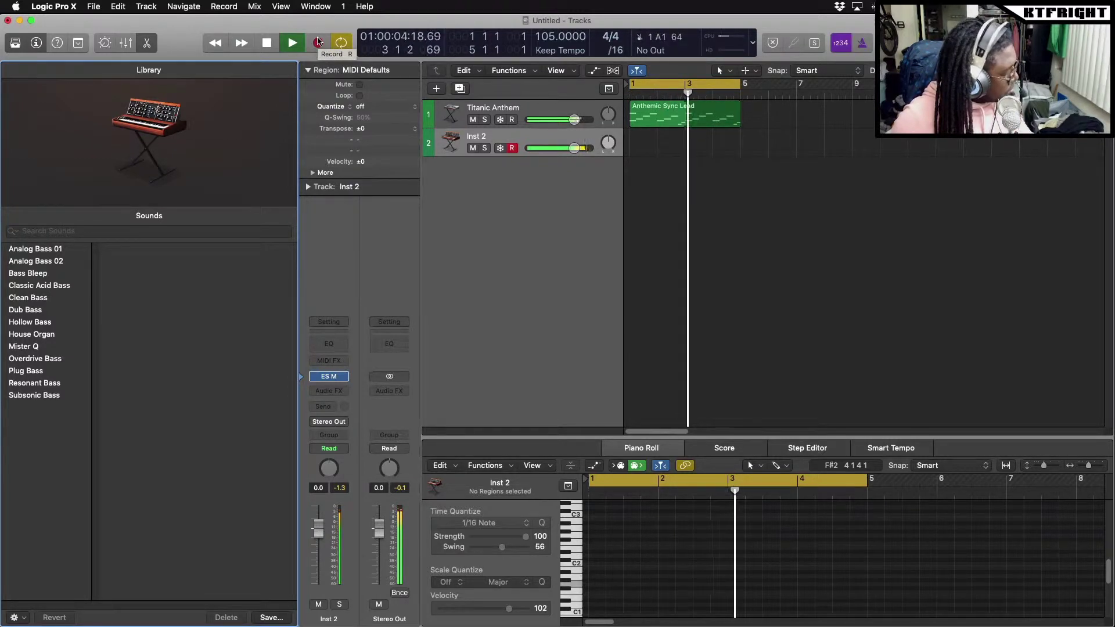
{"action": "left_click", "coordinate": [319, 42]}
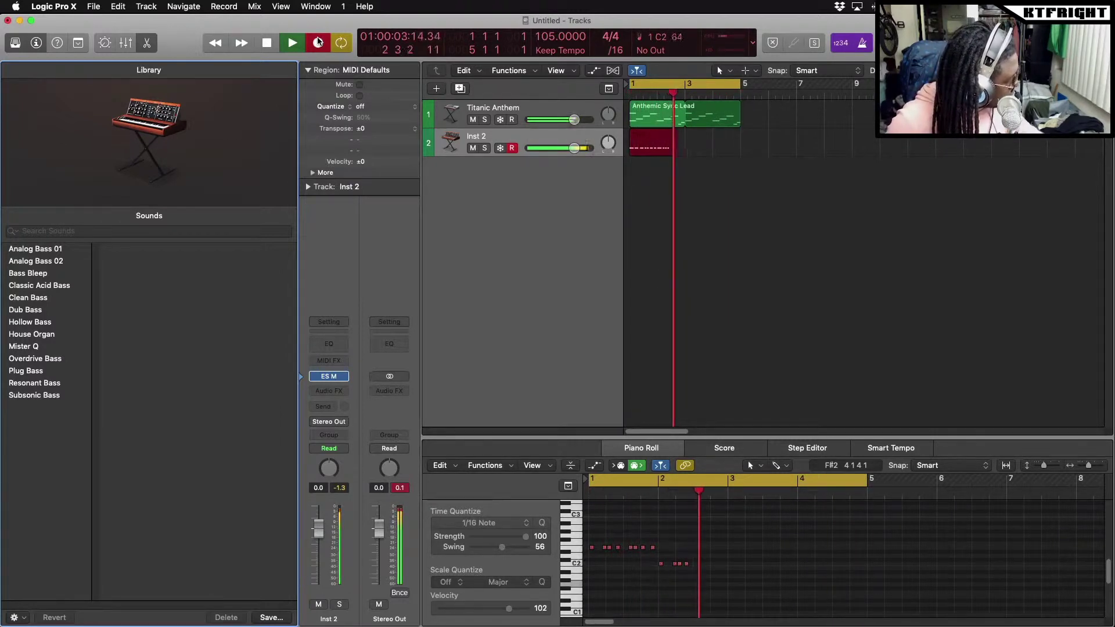
{"action": "left_click", "coordinate": [268, 42]}
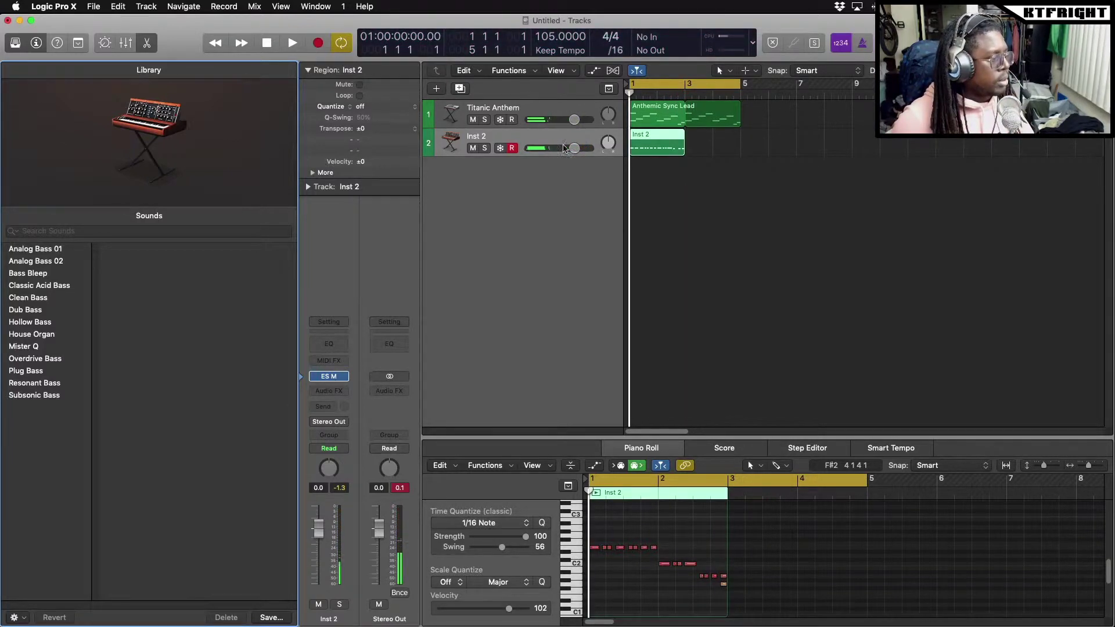
Raise the final bass note to the pitch of the notes before it and loop the Inst 2 region to bar 5
{"action": "left_click_drag", "start_coordinate": [784, 518], "coordinate": [553, 605]}
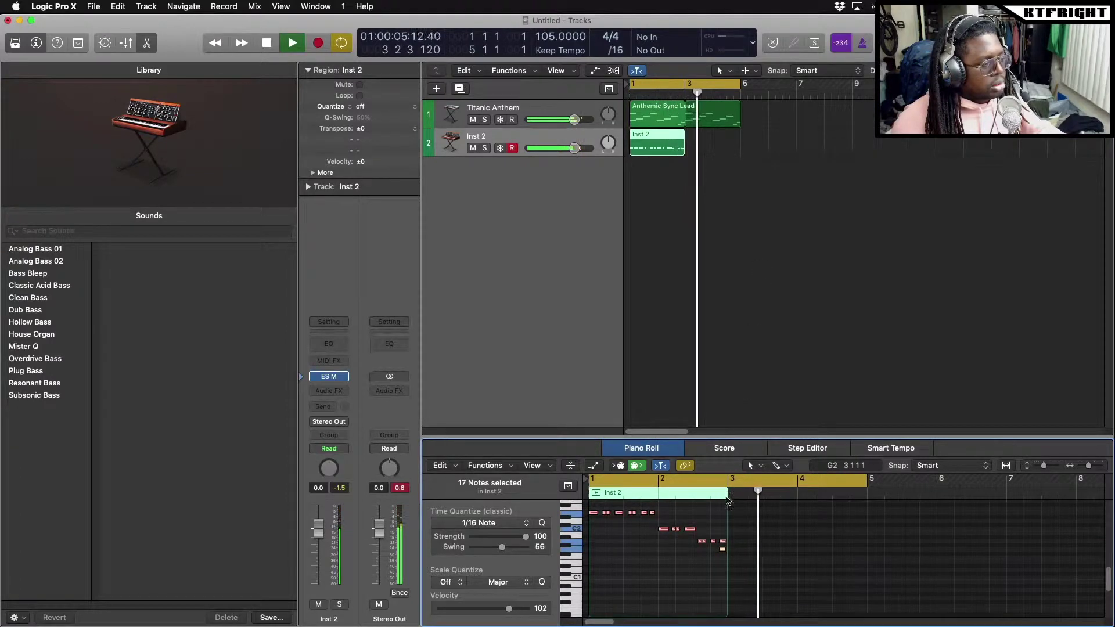
{"action": "left_click", "coordinate": [721, 547]}
{"action": "left_click_drag", "start_coordinate": [721, 543], "coordinate": [718, 537]}
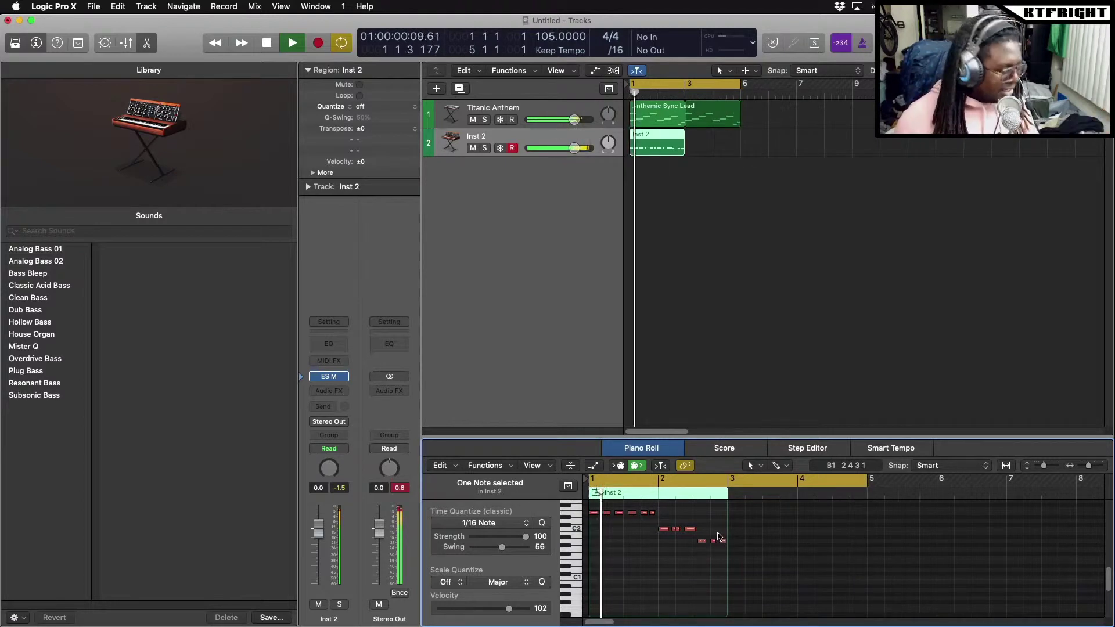
{"action": "left_click_drag", "start_coordinate": [684, 129], "coordinate": [755, 137]}
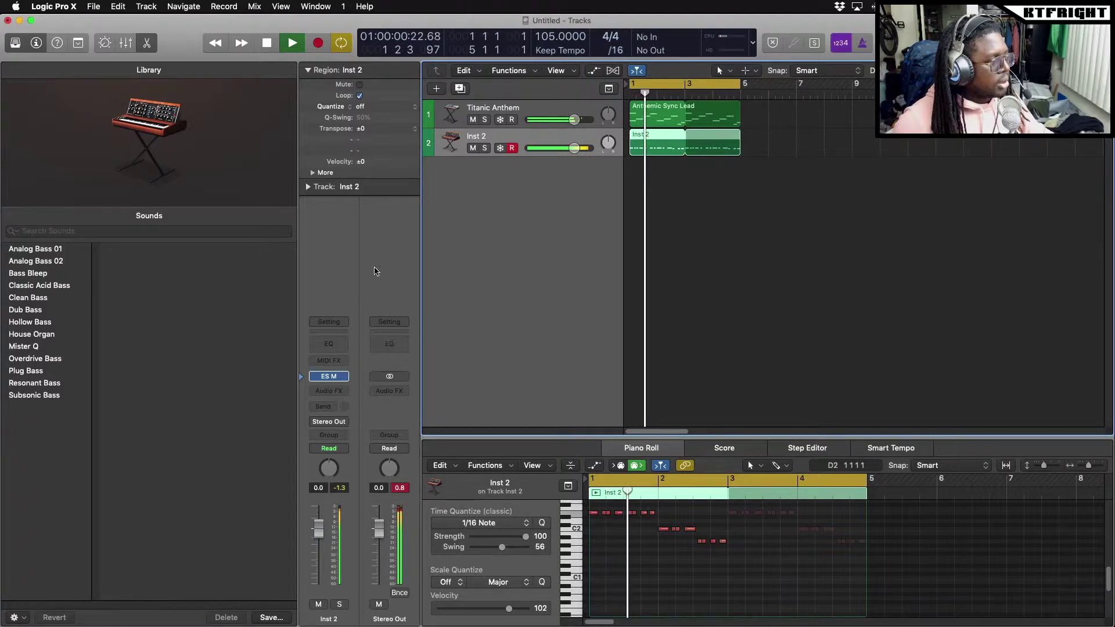
Add a Channel EQ to the Stereo Out channel and load its TMDK FINAL preset
{"action": "left_click", "coordinate": [389, 344]}
{"action": "left_click", "coordinate": [129, 49]}
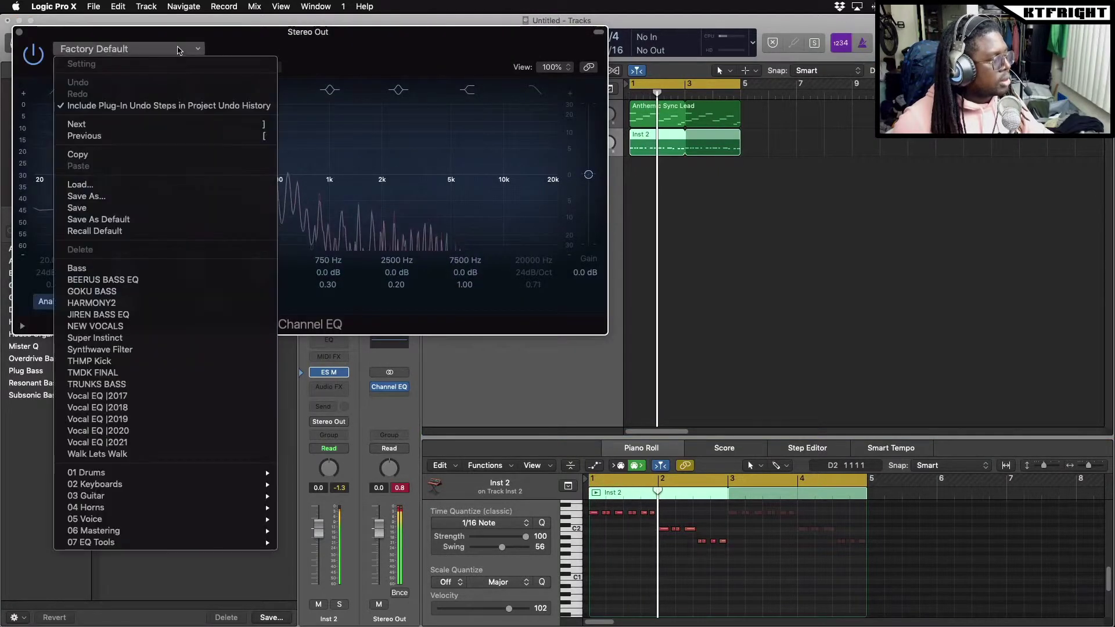
{"action": "left_click", "coordinate": [114, 373]}
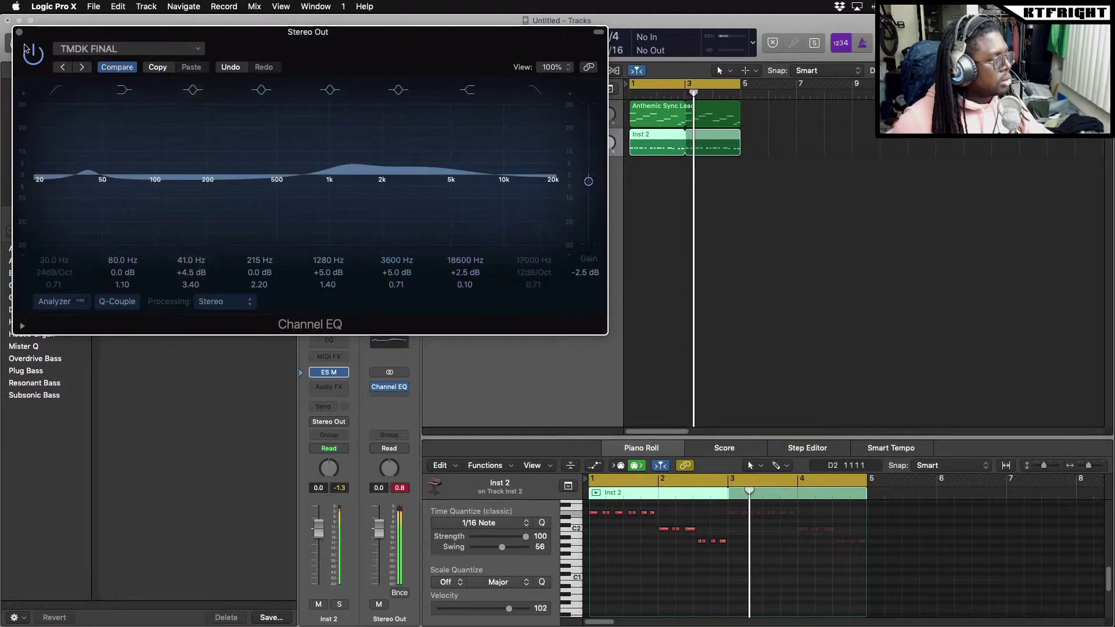
{"action": "left_click", "coordinate": [19, 32]}
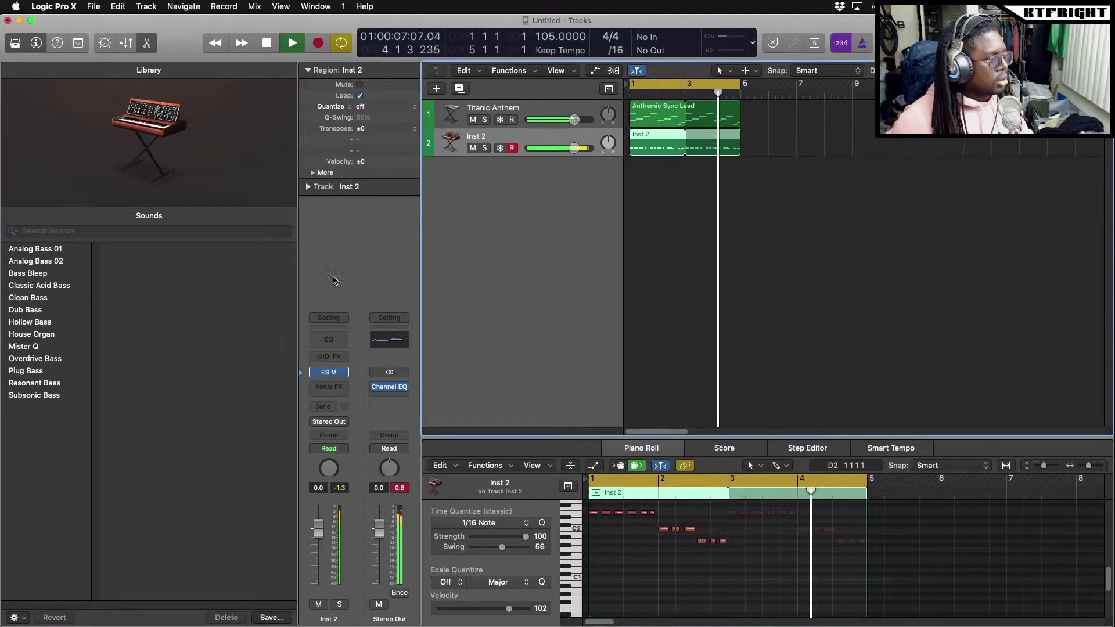
Create an instrument track below Titanic Anthem and record a Capcom Bells part with Helm's CM Kleer Arp 2 patch
{"action": "left_click", "coordinate": [540, 109]}
{"action": "key", "text": "super+alt+s"}
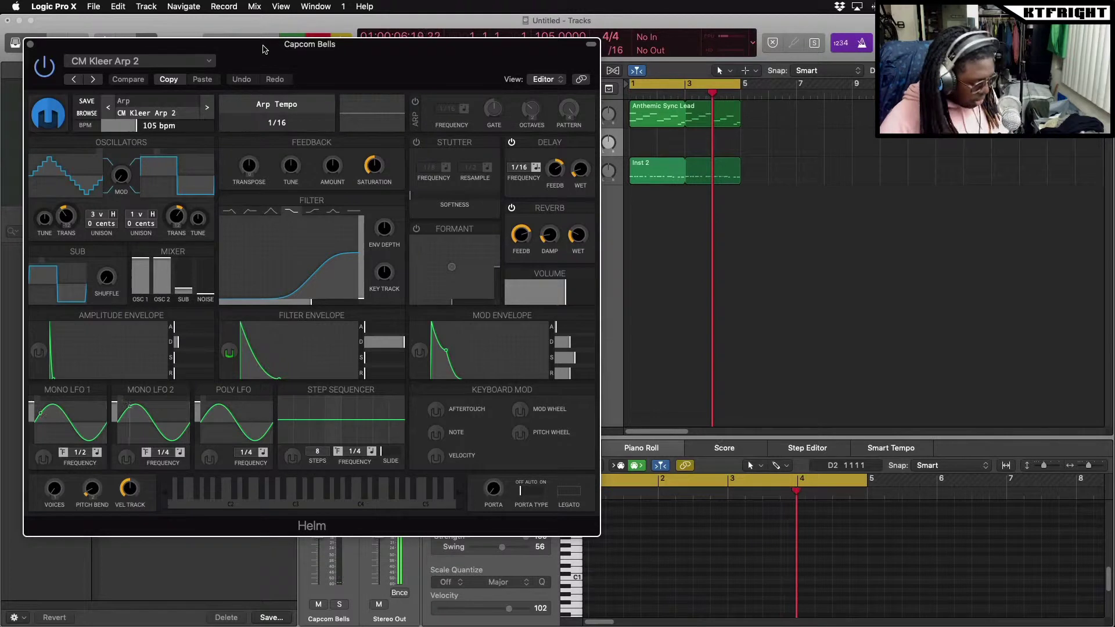
{"action": "key", "text": "r"}
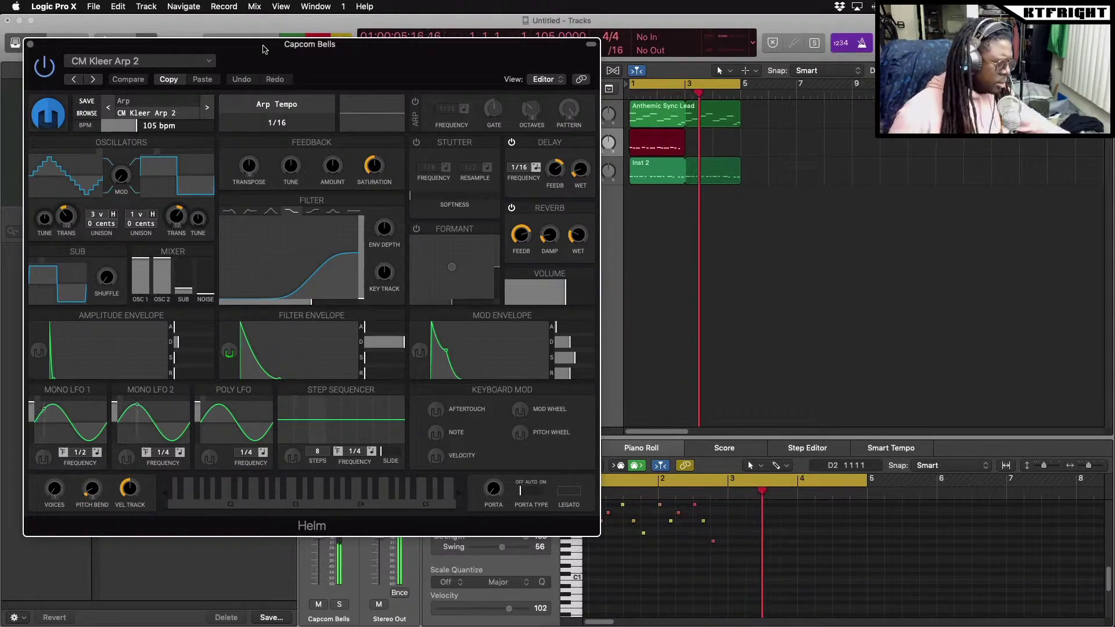
{"action": "key", "text": "space"}
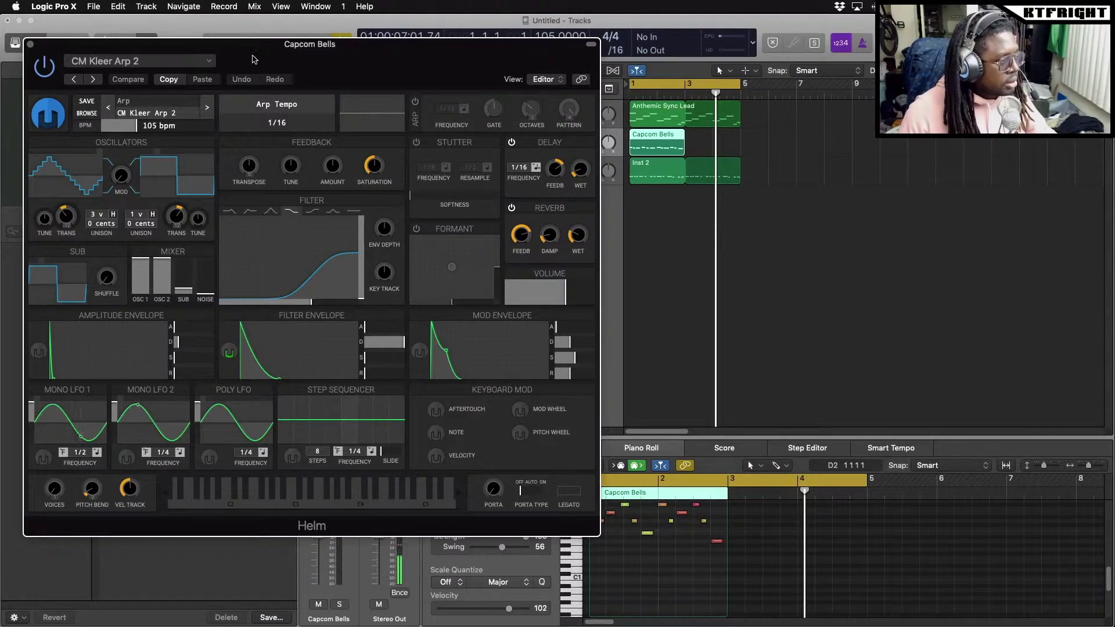
{"action": "left_click_drag", "start_coordinate": [248, 56], "coordinate": [206, 31]}
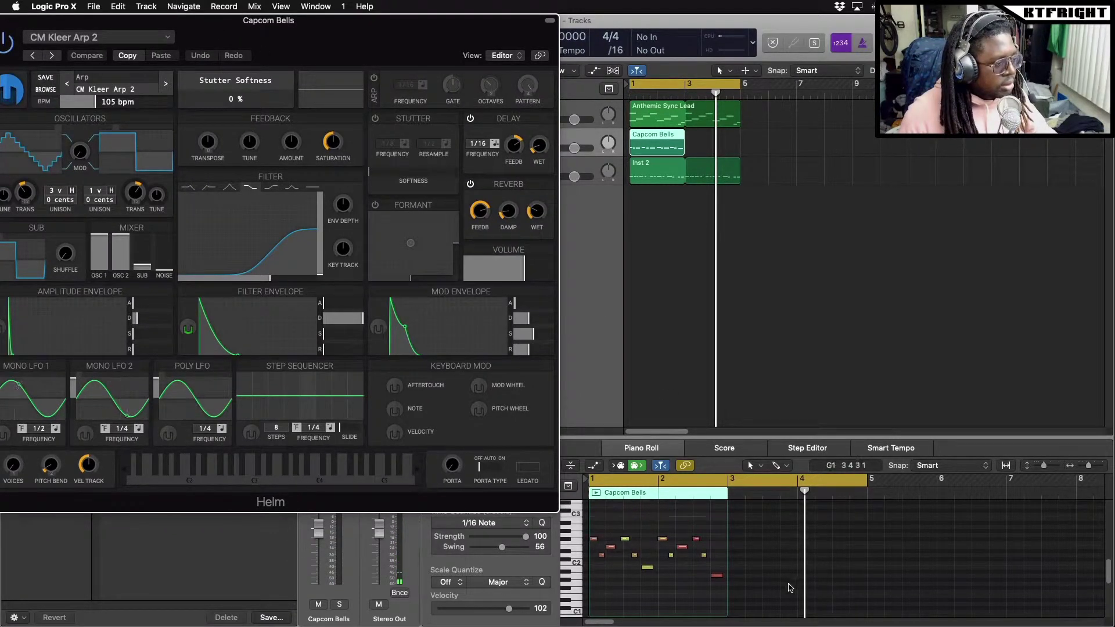
Set the ES M synth's octave to 32 on the Inst 2 bass track
{"action": "left_click", "coordinate": [656, 172]}
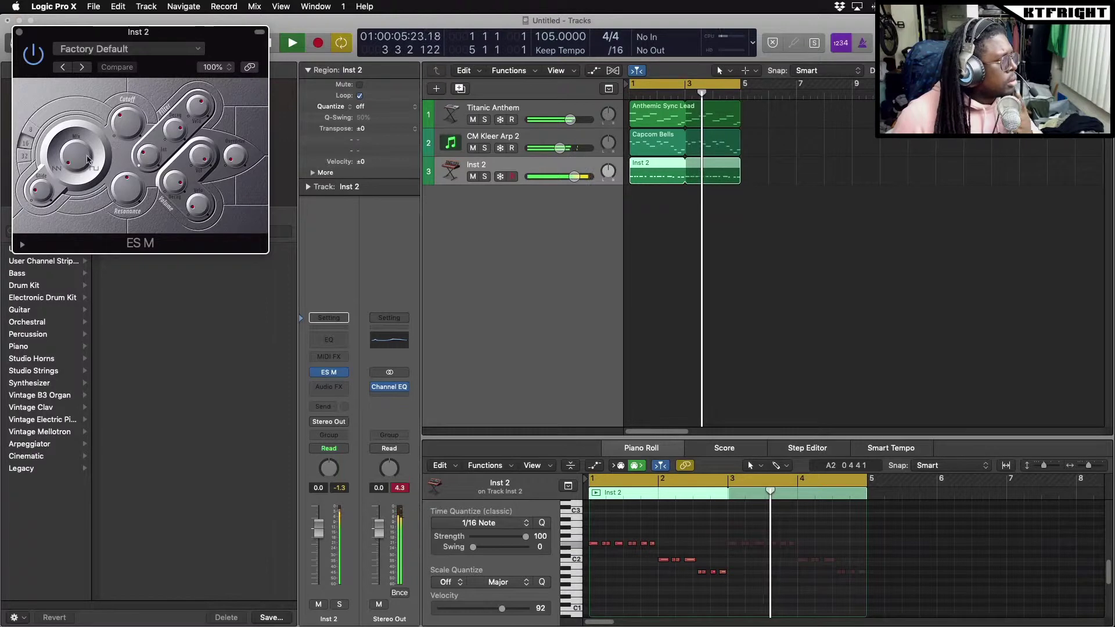
{"action": "left_click", "coordinate": [24, 158]}
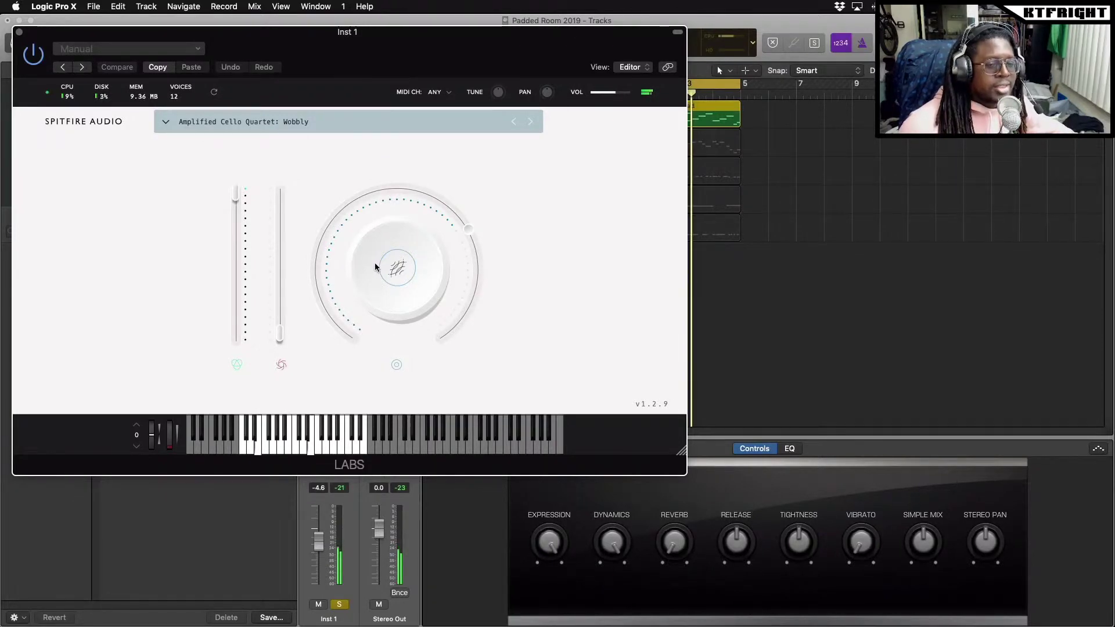
Assign the LABS cello quartet's large dial to Release at about 9%, and close the Soft Piano instrument on Inst 3
{"action": "mouse_move", "coordinate": [485, 262]}
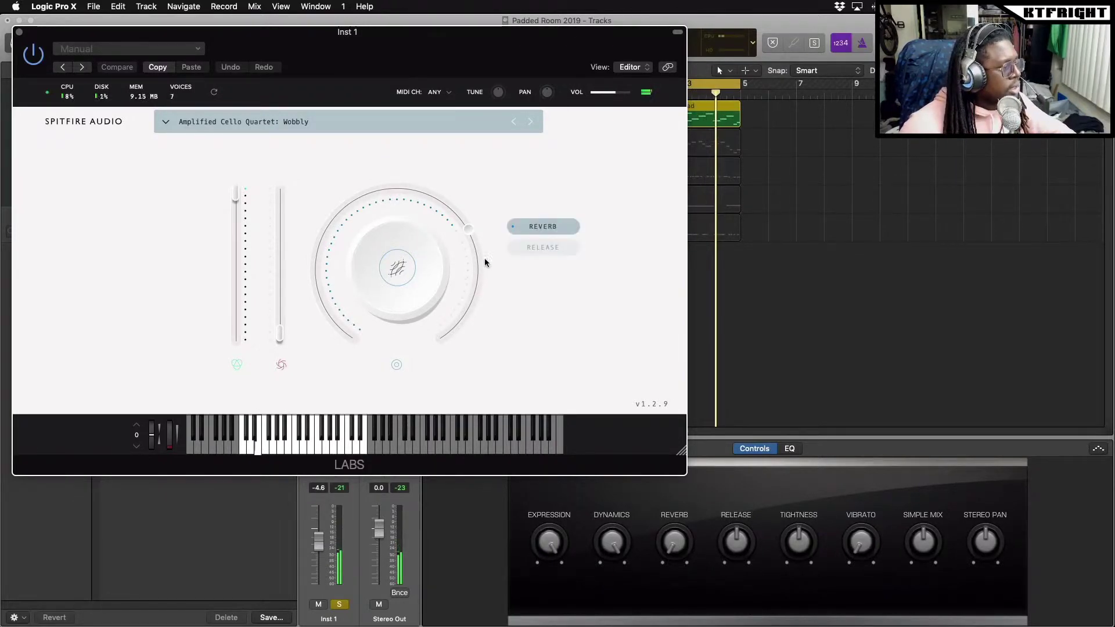
{"action": "left_click", "coordinate": [539, 247]}
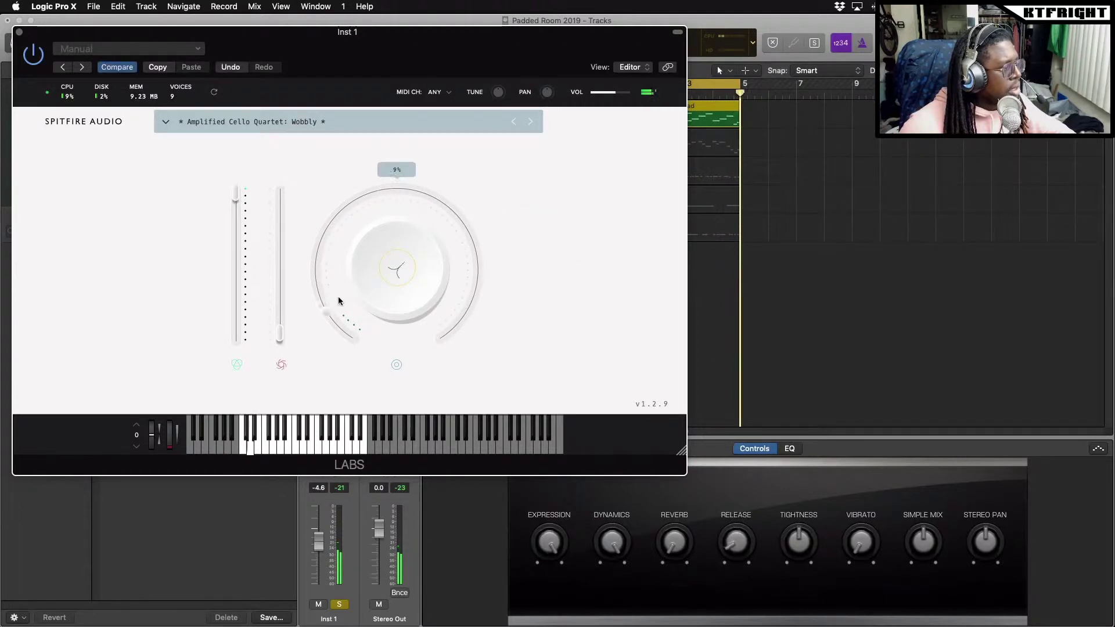
{"action": "key", "text": "Down"}
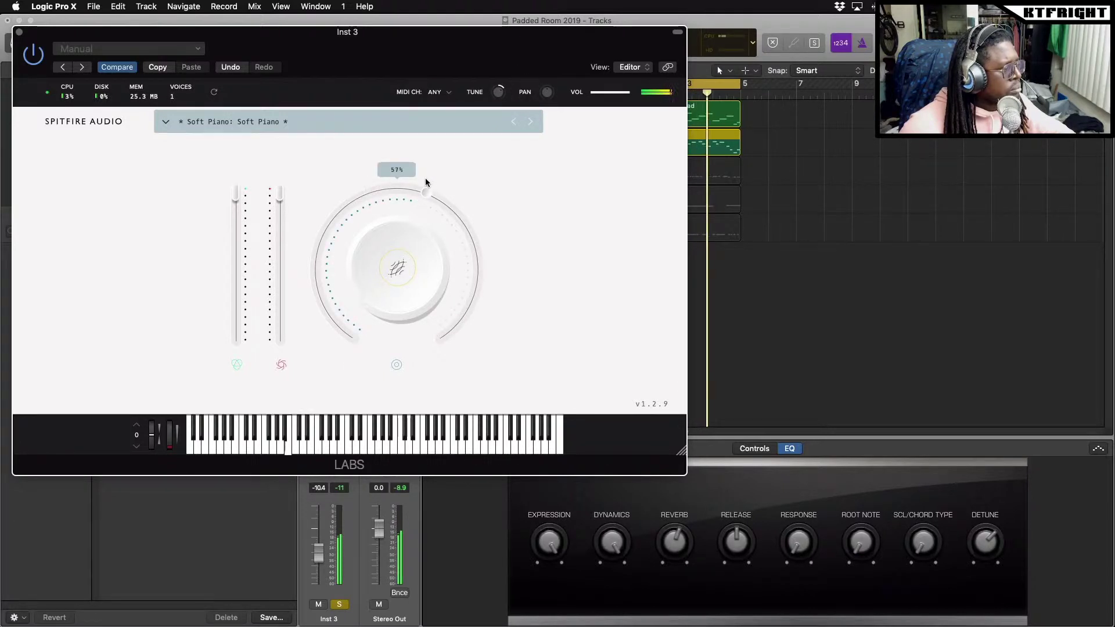
{"action": "left_click", "coordinate": [19, 32]}
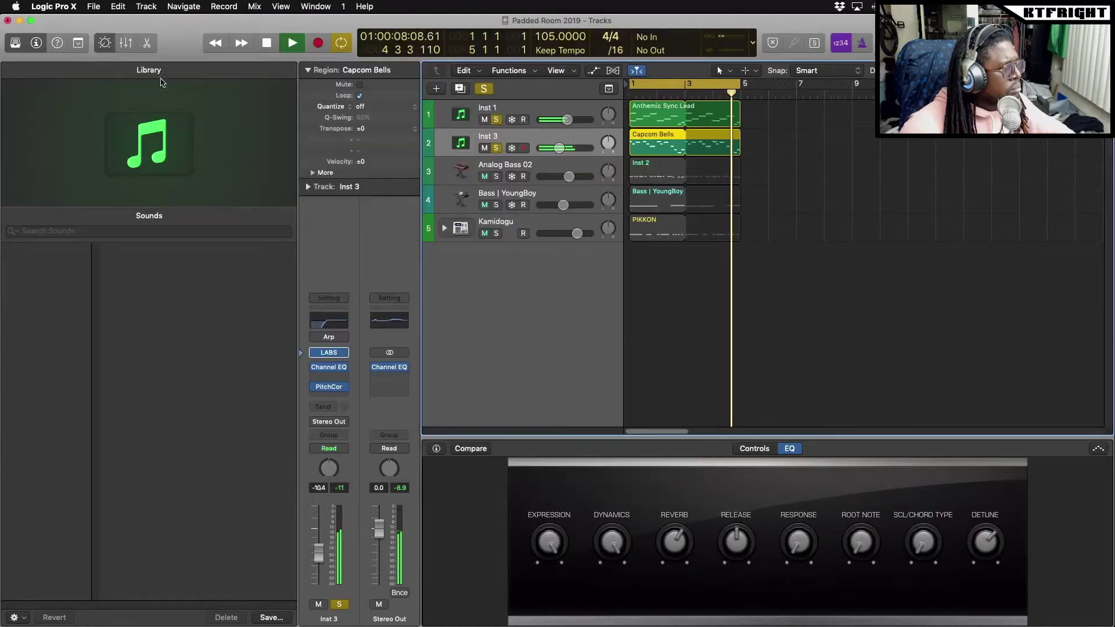
Solo Analog Bass 02 along with the two instrument tracks, and audition Bass | YoungBoy and Kamidogu with them
{"action": "left_click", "coordinate": [496, 177]}
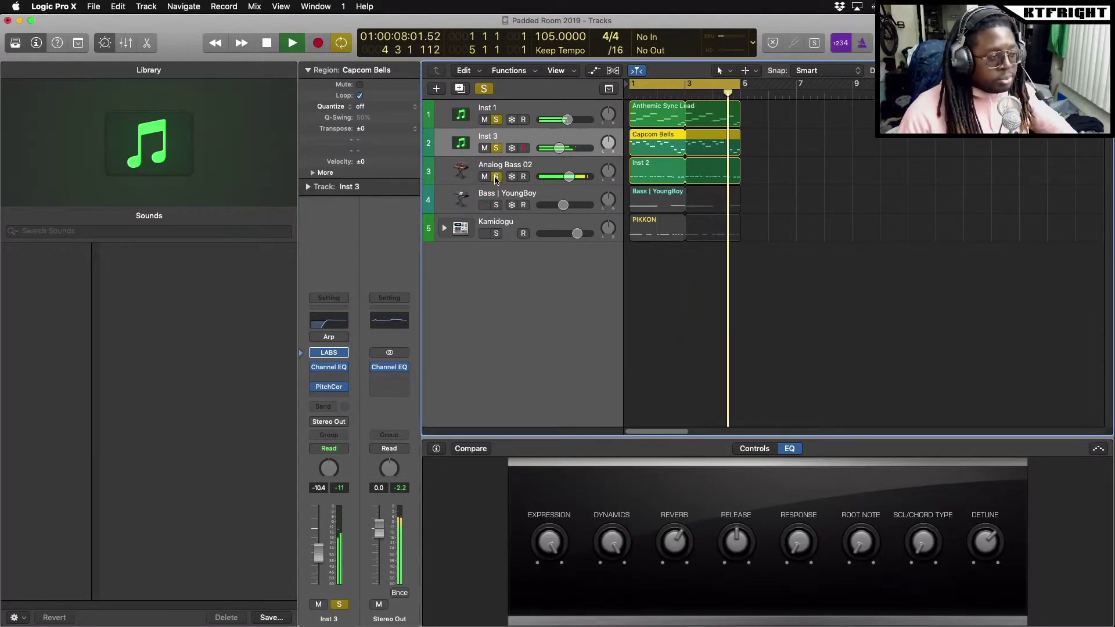
{"action": "left_click", "coordinate": [496, 205]}
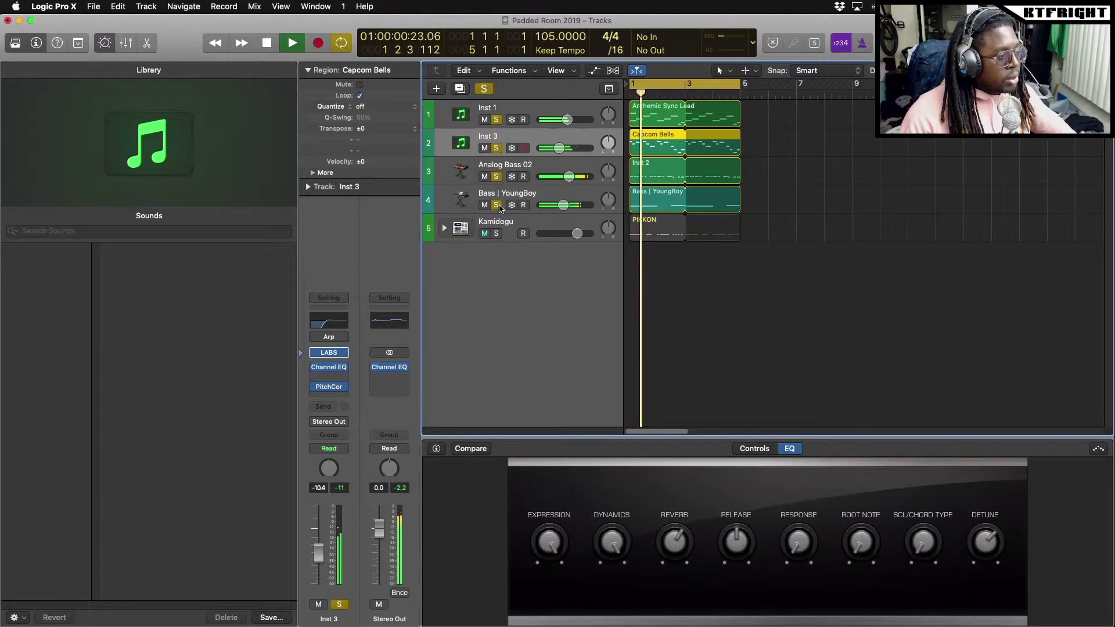
{"action": "left_click", "coordinate": [496, 205]}
{"action": "left_click", "coordinate": [496, 233]}
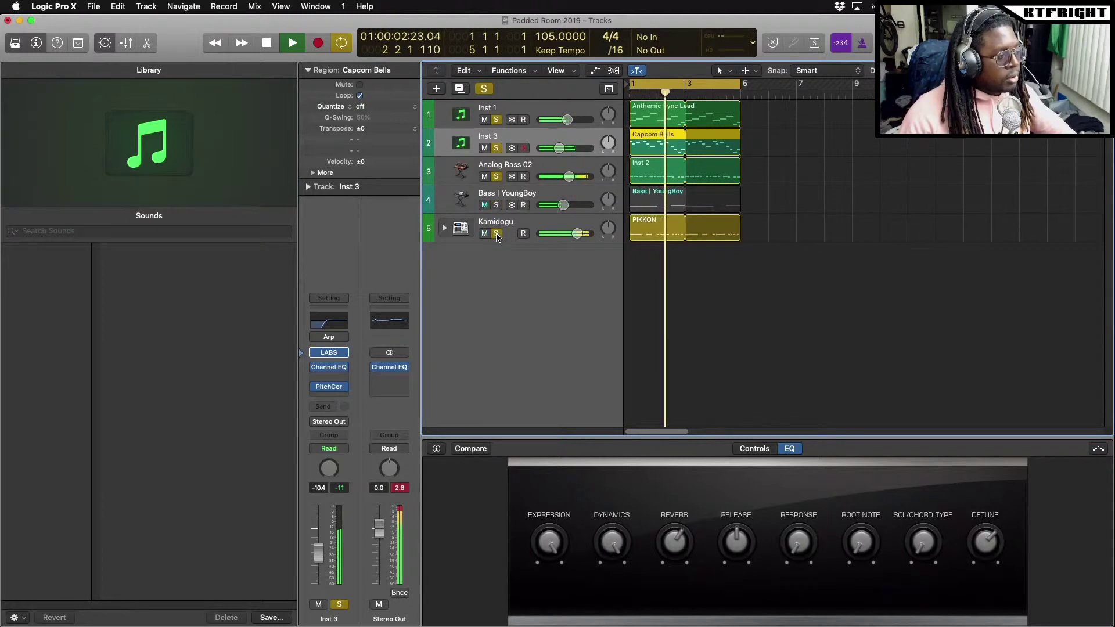
{"action": "left_click", "coordinate": [497, 234]}
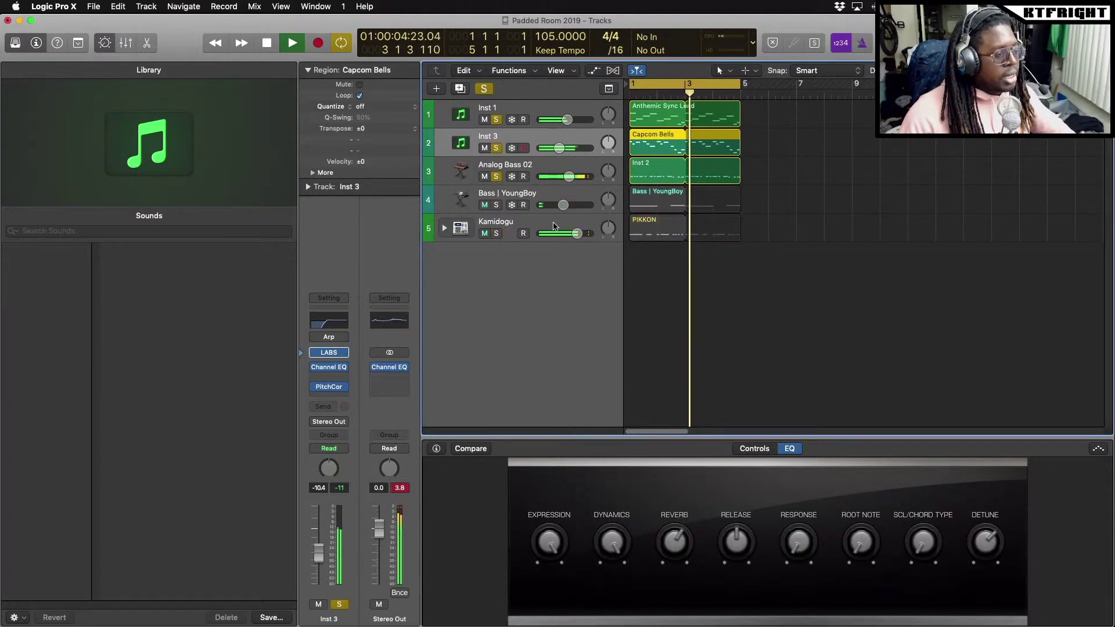
Open the PIKKON drum region's notes, restart playback, and solo the Kamidogu track
{"action": "double_click", "coordinate": [648, 239]}
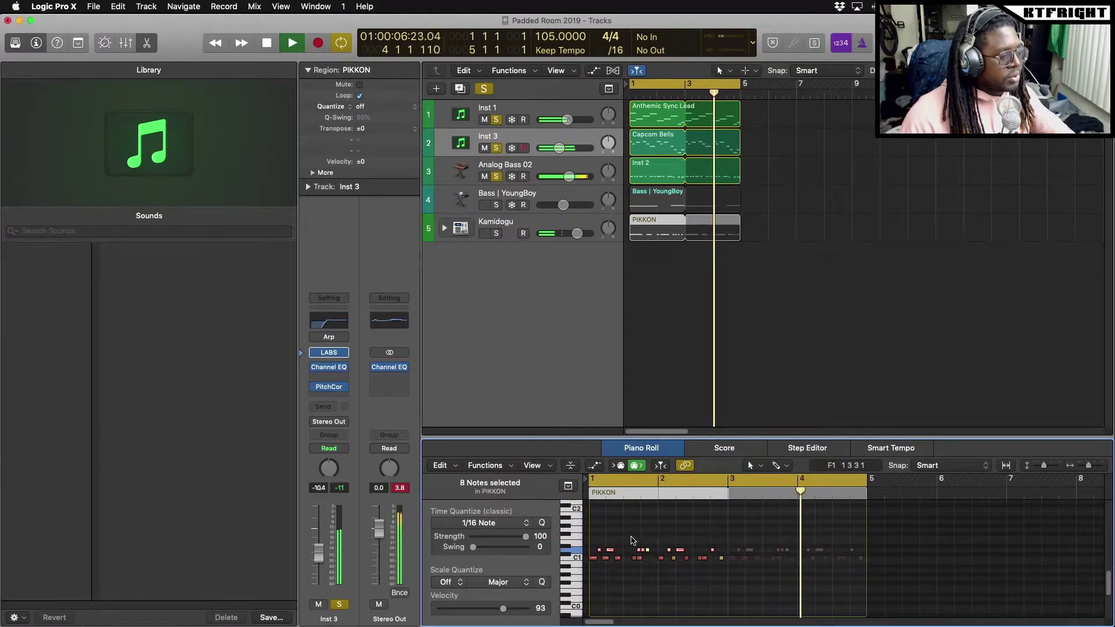
{"action": "key", "text": "space"}
{"action": "key", "text": "space"}
{"action": "left_click", "coordinate": [496, 233]}
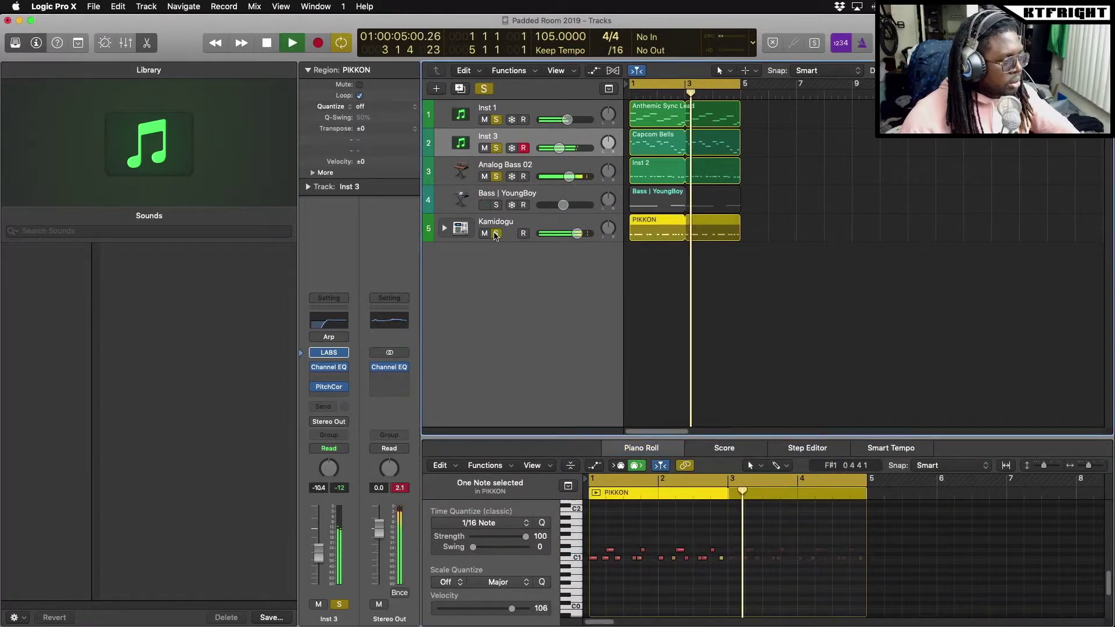
Bypass the Multipressor and Stereo Delay effects on the Kamidogu drum track
{"action": "left_click", "coordinate": [532, 220]}
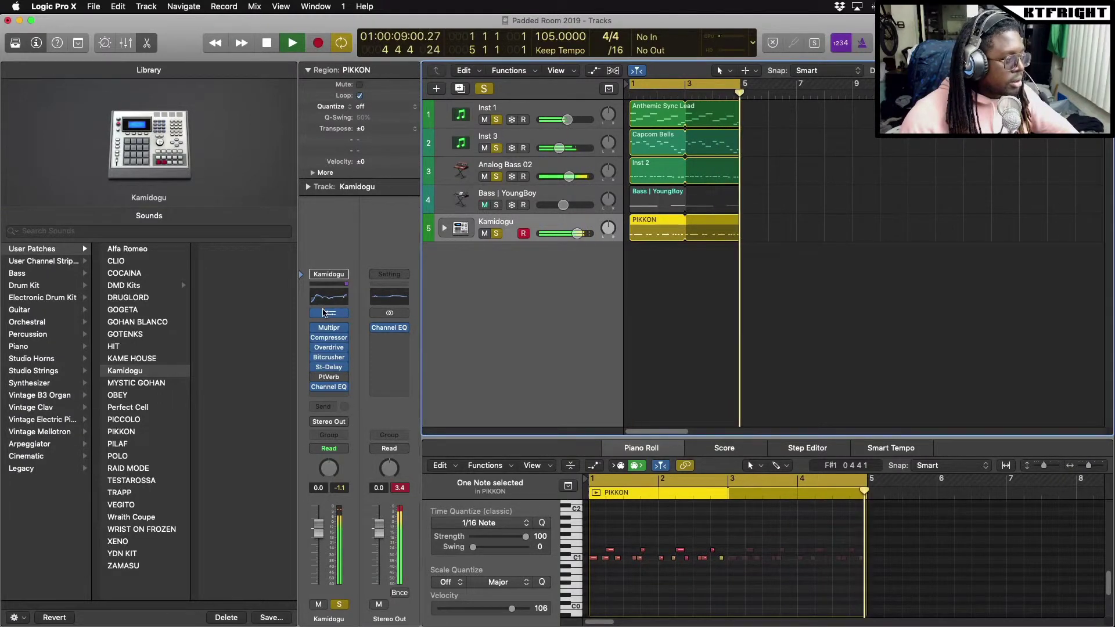
{"action": "mouse_move", "coordinate": [317, 369]}
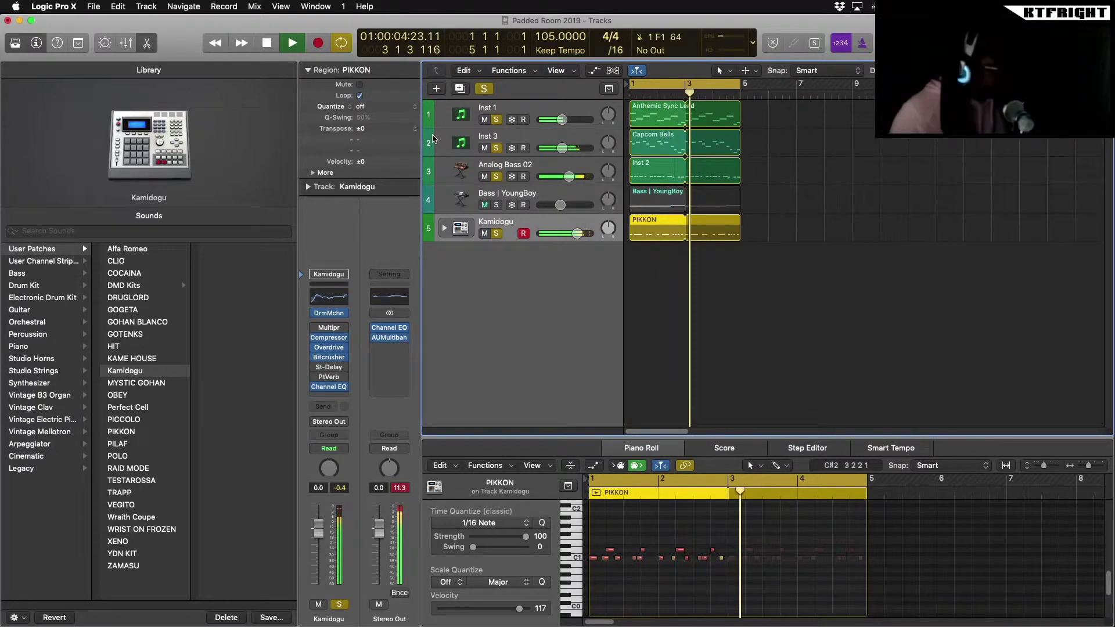
Record additional drum hits over the looping beat on the Kamidogu track
{"action": "left_click", "coordinate": [318, 45]}
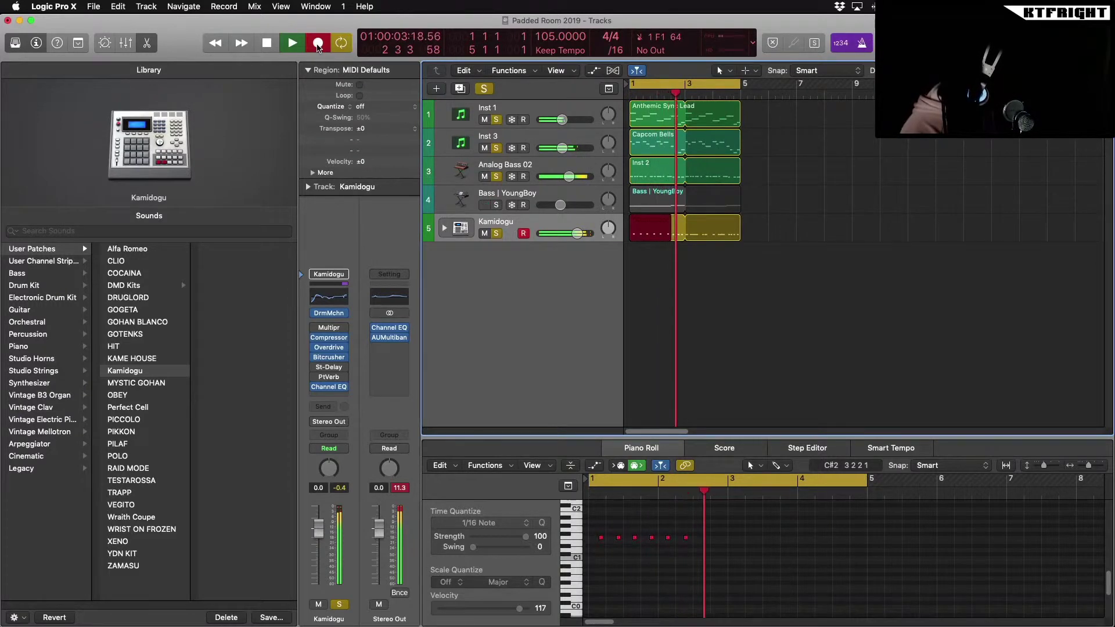
{"action": "left_click", "coordinate": [318, 44]}
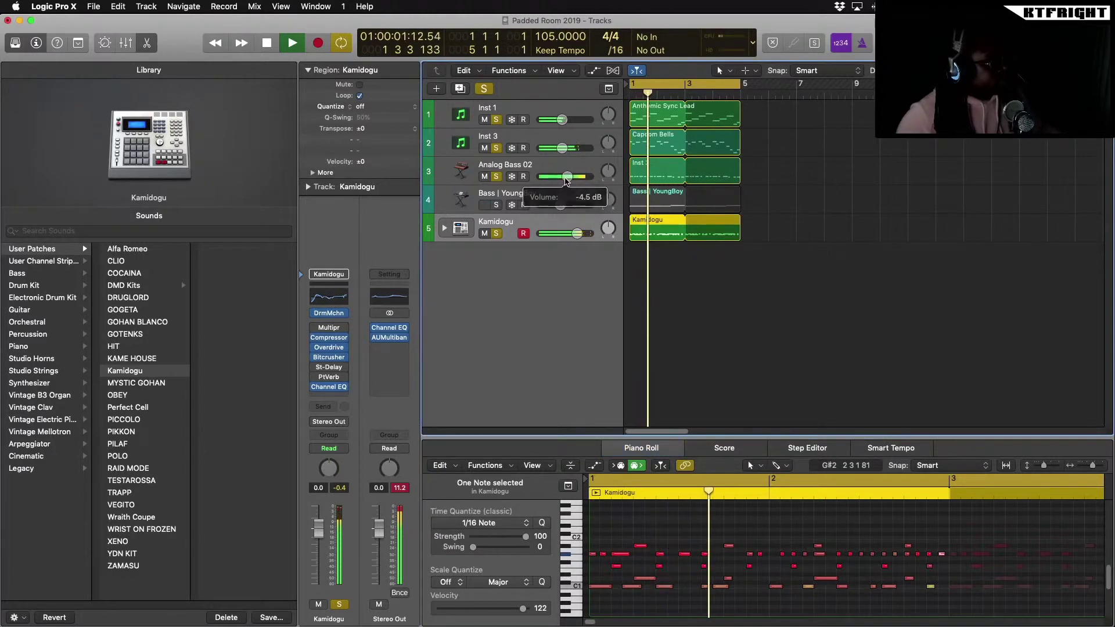
In the Kamidogu kit mix, lower Perc & Shakers to about -11.0 dB and Cowbells to about -11.4 dB, and raise the Kick level
{"action": "key", "text": "space"}
{"action": "left_click", "coordinate": [333, 313]}
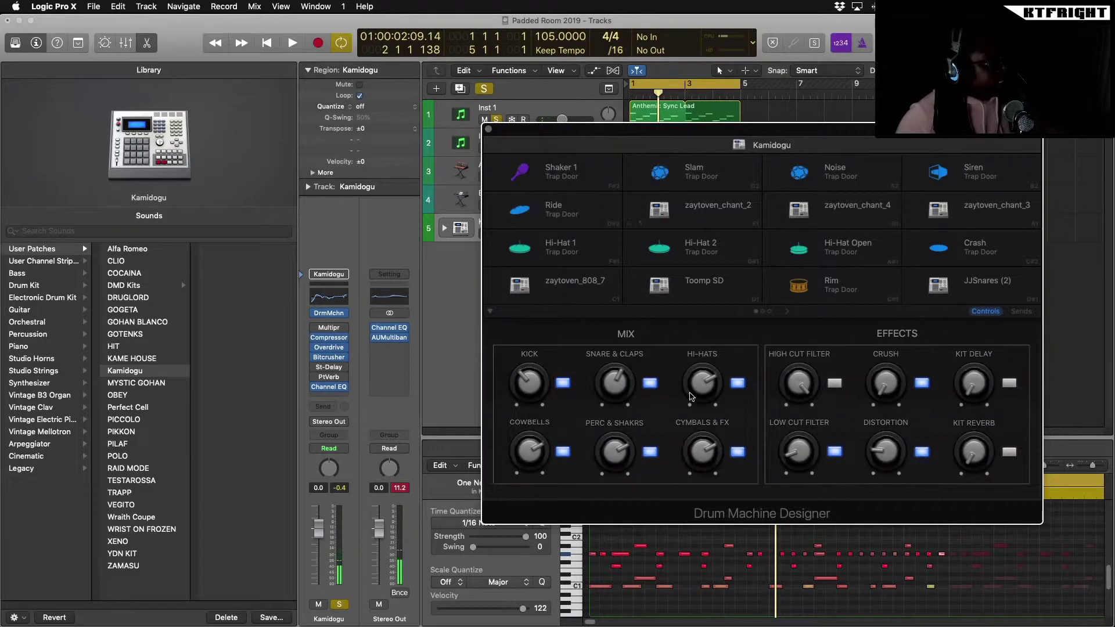
{"action": "key", "text": "space"}
{"action": "left_click_drag", "start_coordinate": [616, 448], "coordinate": [619, 475]}
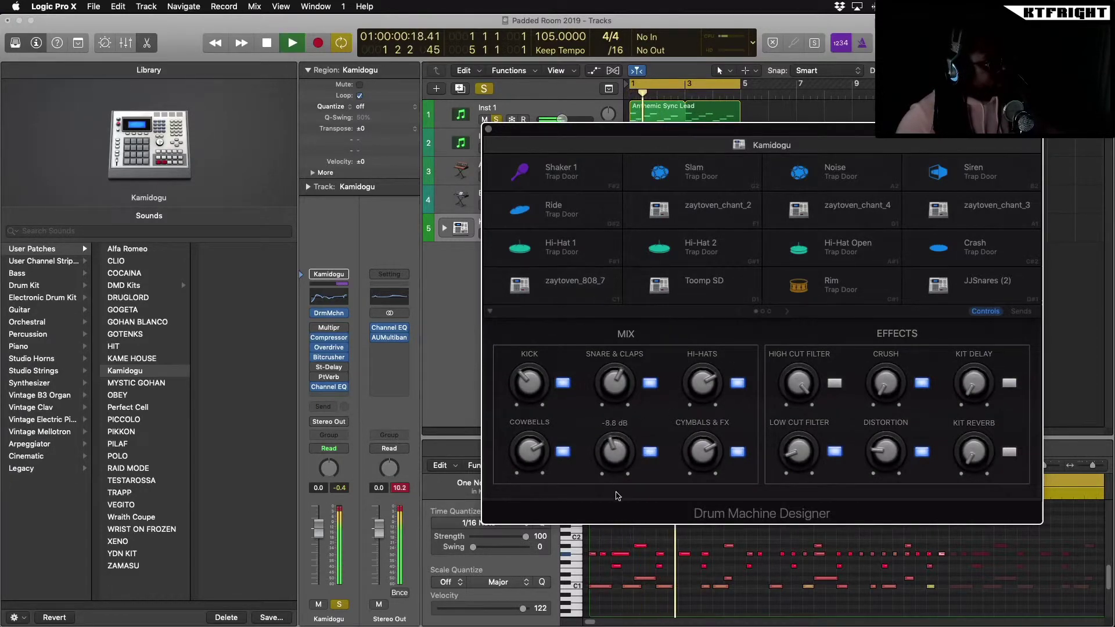
{"action": "left_click_drag", "start_coordinate": [529, 450], "coordinate": [532, 483]}
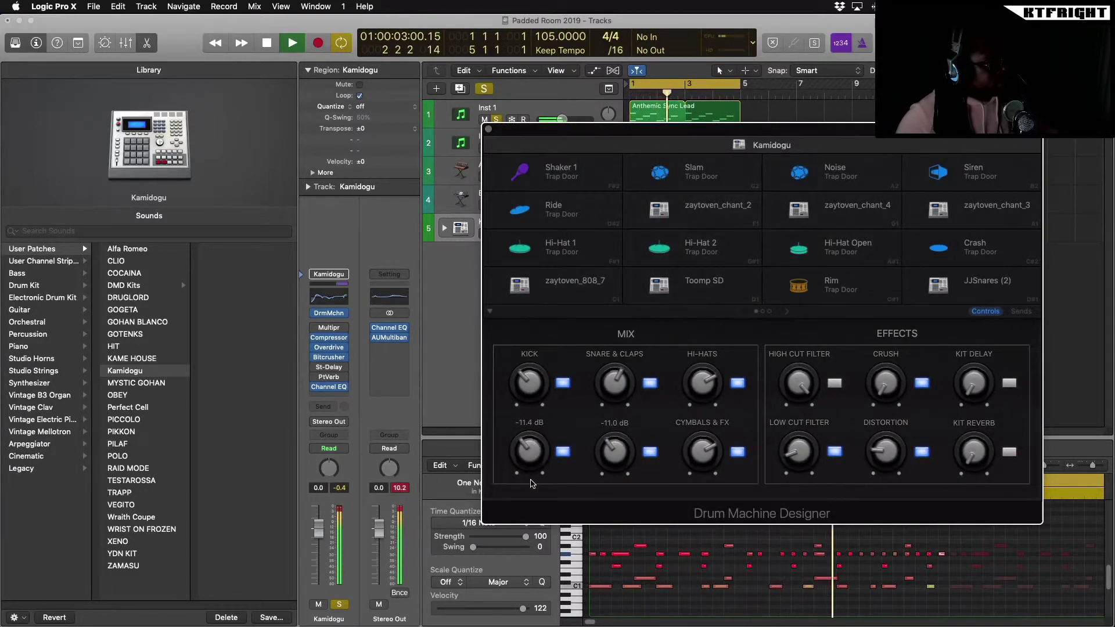
{"action": "left_click_drag", "start_coordinate": [529, 440], "coordinate": [531, 456]}
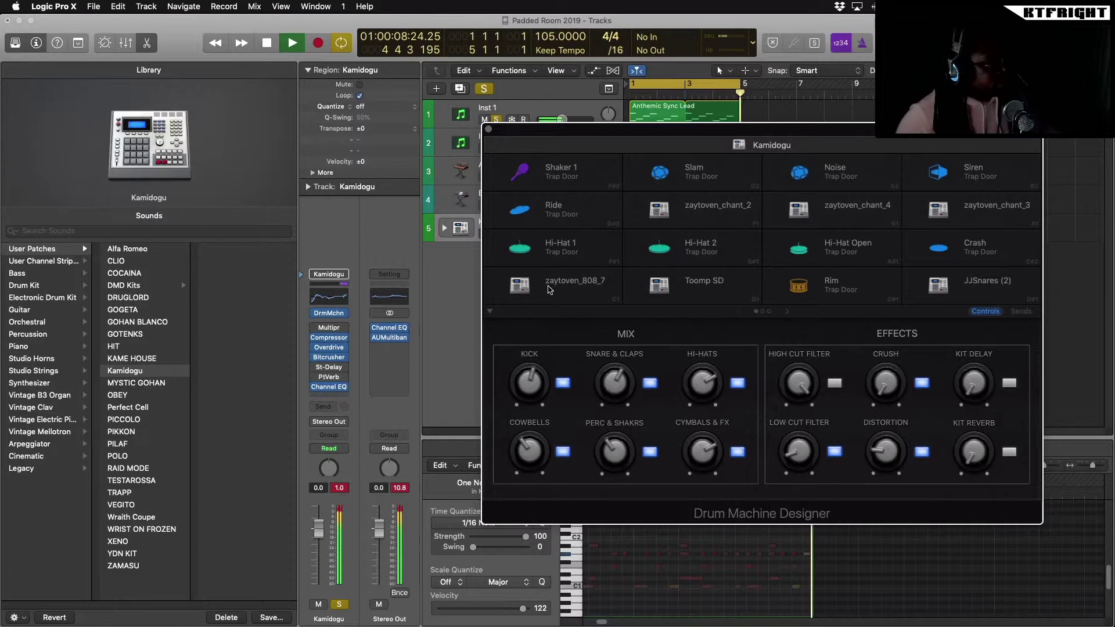
Load the THMP Kick preset in the Channel EQ of the zaytoven_808_7 pad, and close the drum machine window
{"action": "left_click", "coordinate": [572, 295]}
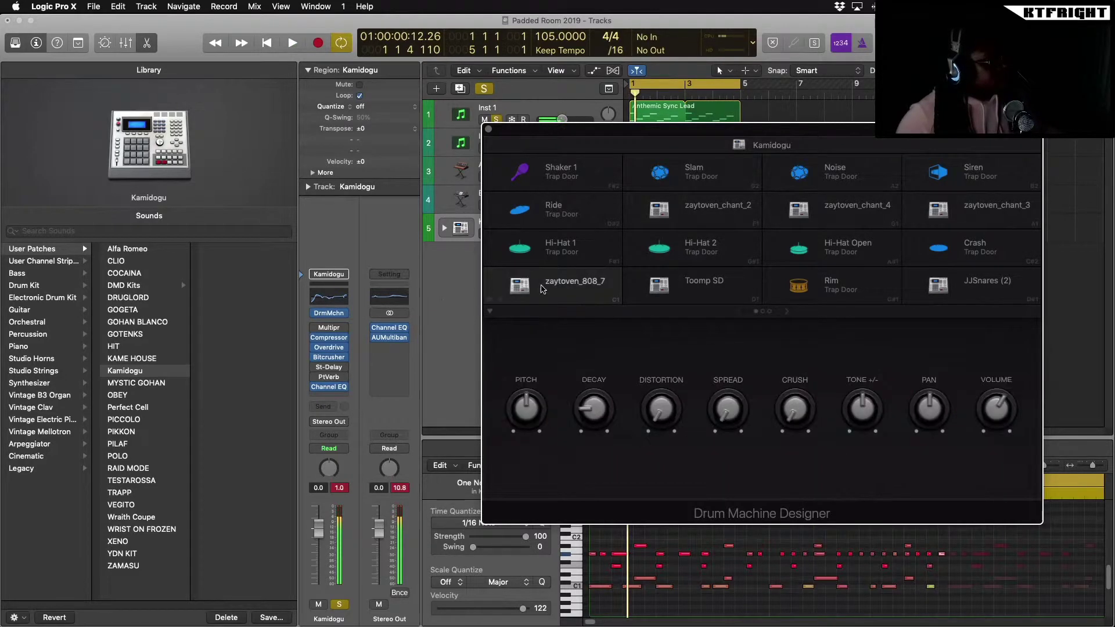
{"action": "left_click", "coordinate": [396, 288]}
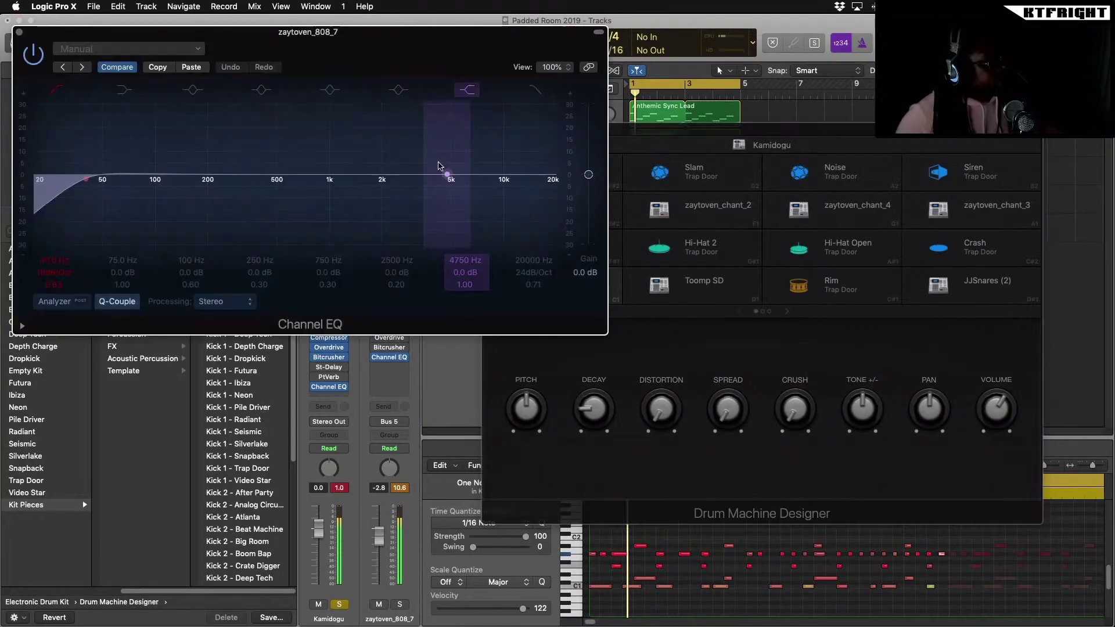
{"action": "left_click", "coordinate": [189, 50]}
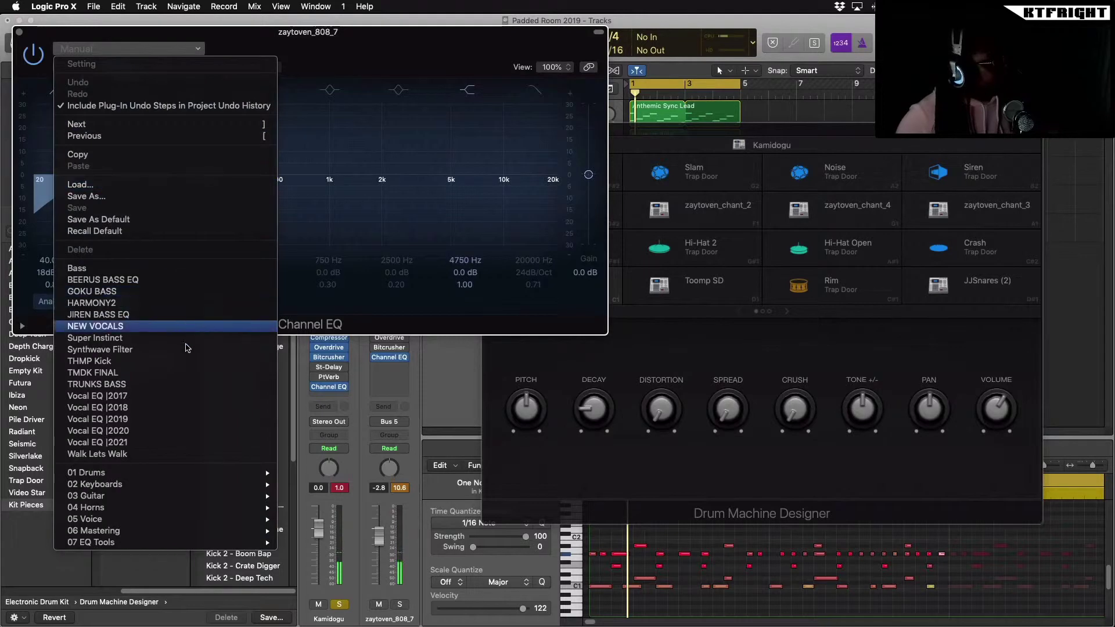
{"action": "left_click", "coordinate": [187, 361]}
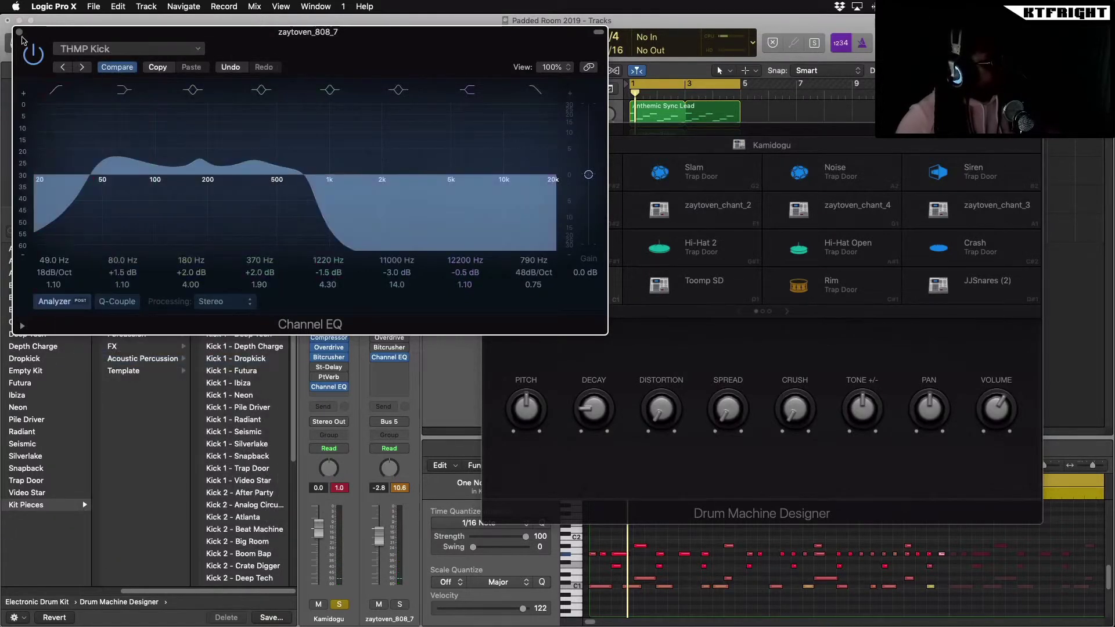
{"action": "left_click", "coordinate": [19, 33]}
{"action": "left_click_drag", "start_coordinate": [555, 132], "coordinate": [634, 119]}
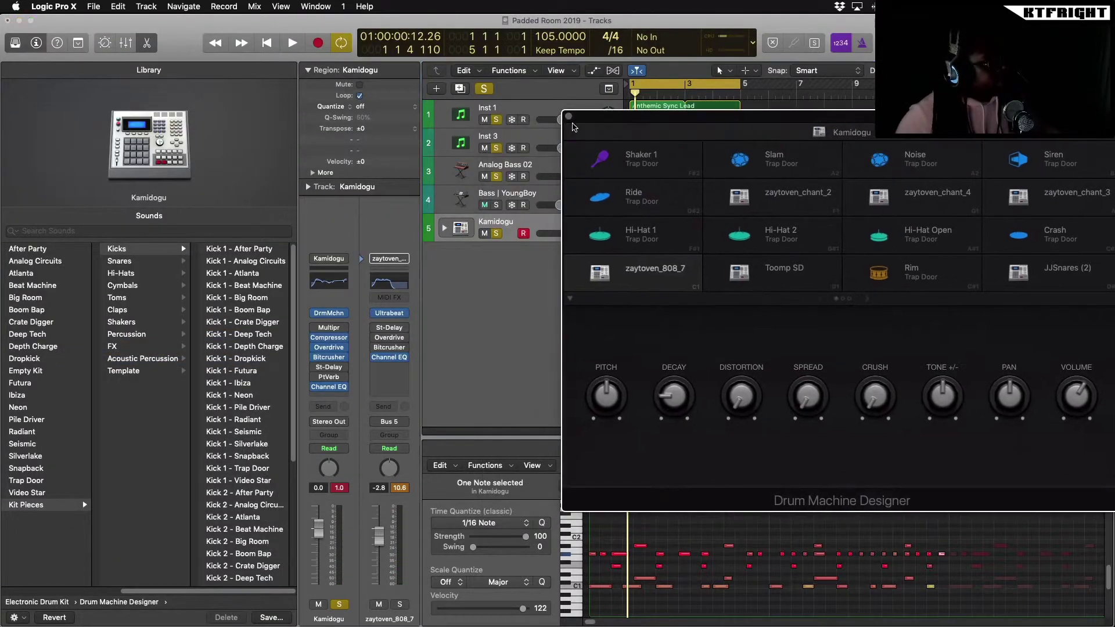
{"action": "left_click", "coordinate": [569, 119]}
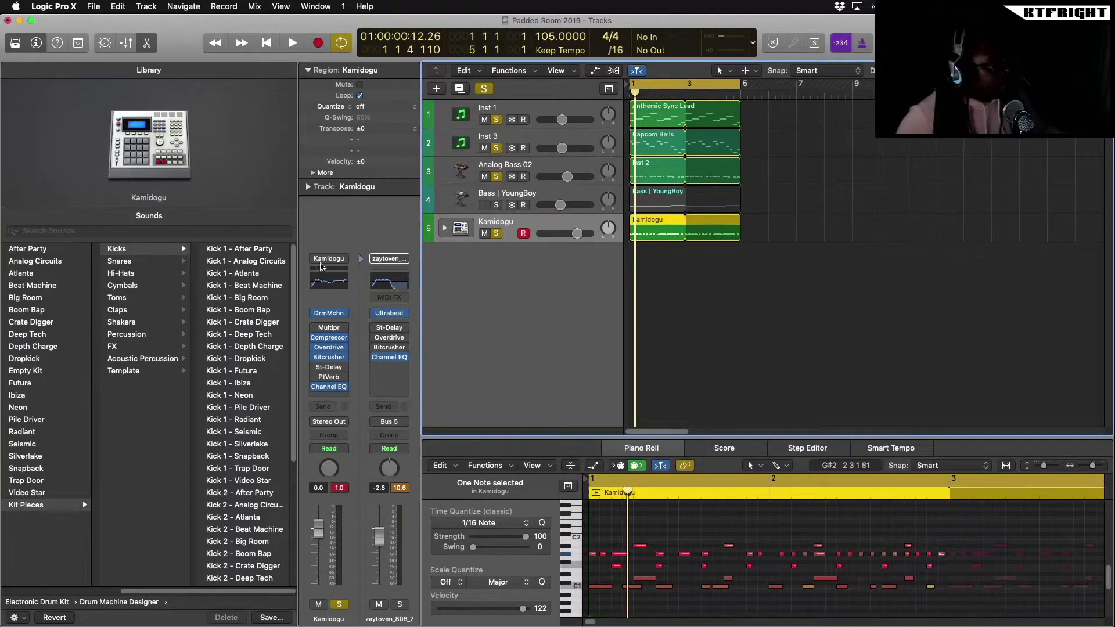
Play the loop and slightly lower the Kick level in the Kamidogu kit mix
{"action": "key", "text": "space"}
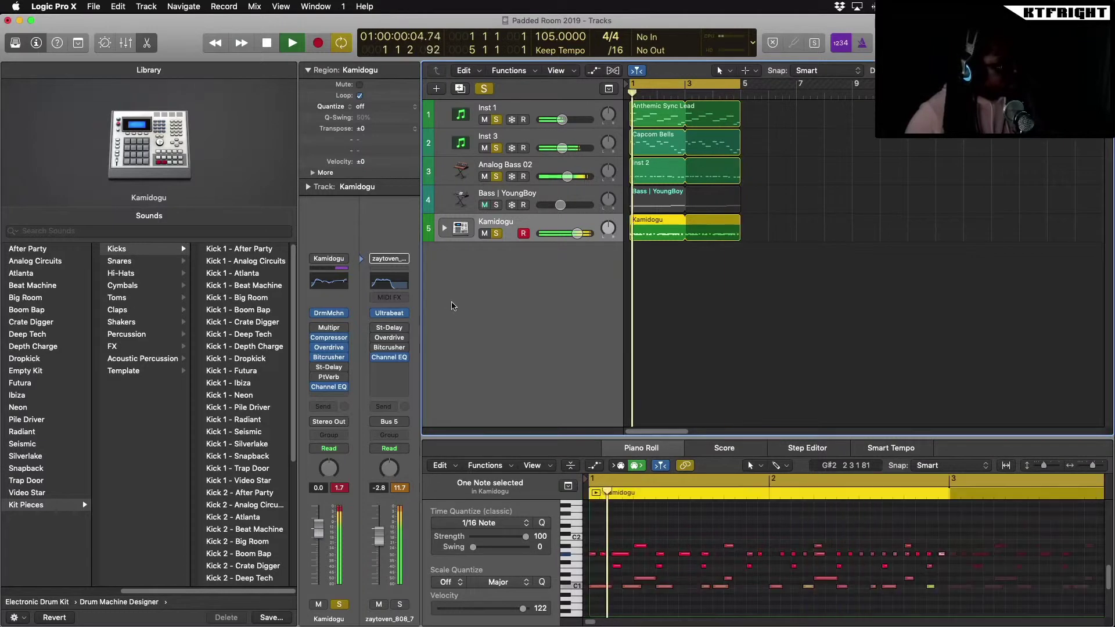
{"action": "left_click", "coordinate": [329, 314]}
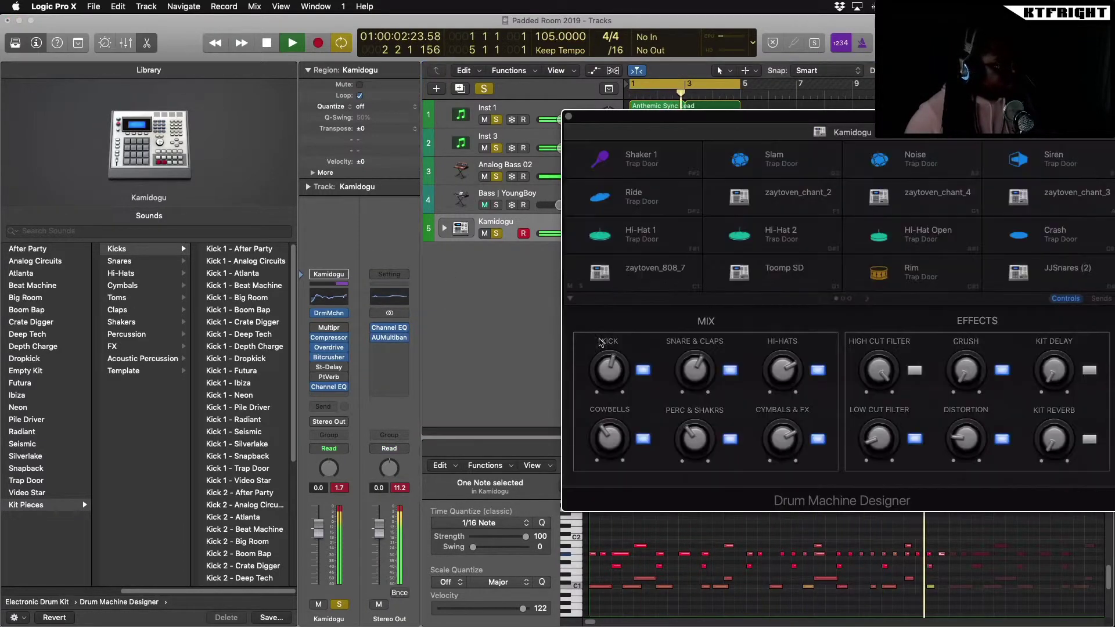
{"action": "left_click_drag", "start_coordinate": [609, 370], "coordinate": [608, 379]}
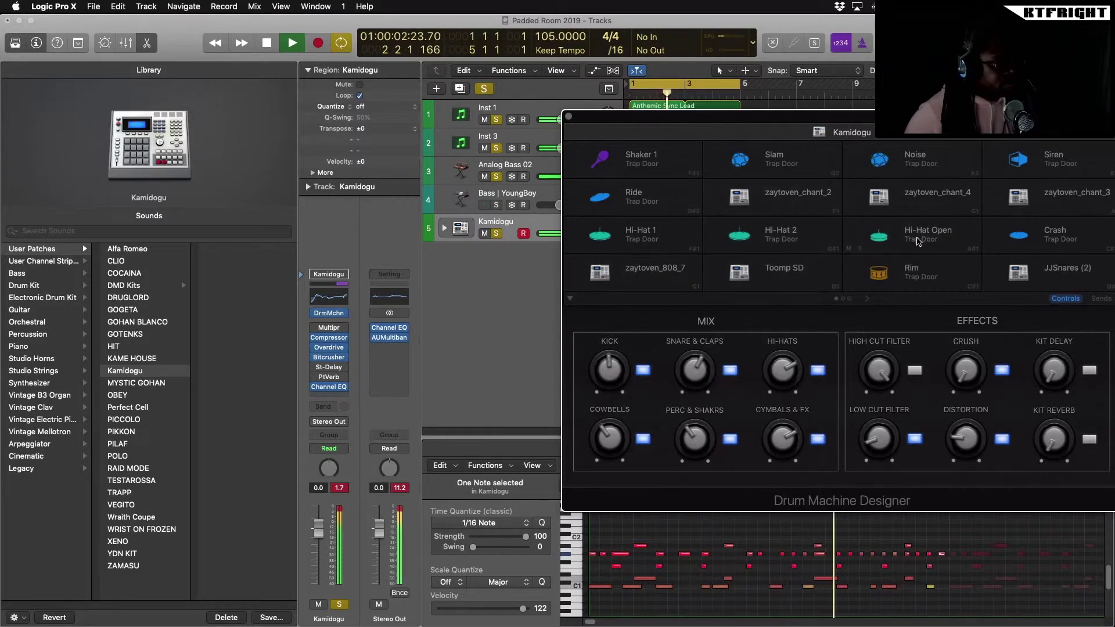
Set the Hi-Hat Open pad's pitch to G#3, noise to 35% and tone to 59%, and raise its envelope and spread
{"action": "left_click", "coordinate": [916, 241]}
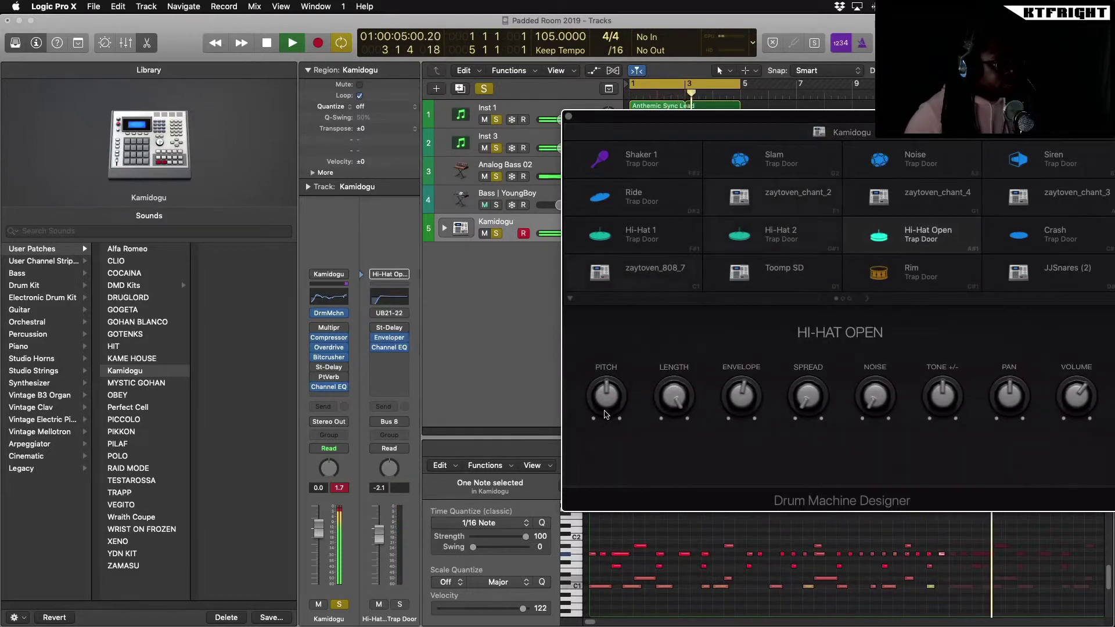
{"action": "mouse_move", "coordinate": [612, 381]}
{"action": "left_click_drag", "start_coordinate": [618, 352], "coordinate": [617, 358]}
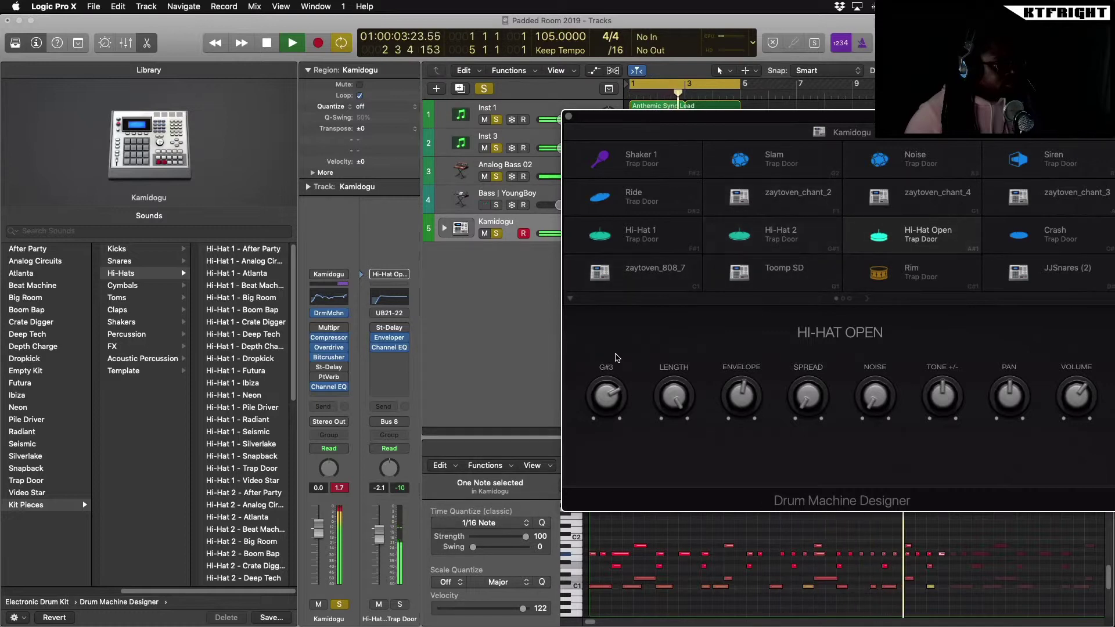
{"action": "mouse_move", "coordinate": [743, 386]}
{"action": "left_mouse_down"}
{"action": "mouse_move", "coordinate": [741, 366]}
{"action": "mouse_move", "coordinate": [741, 376]}
{"action": "left_mouse_up"}
{"action": "left_click_drag", "start_coordinate": [808, 387], "coordinate": [806, 380]}
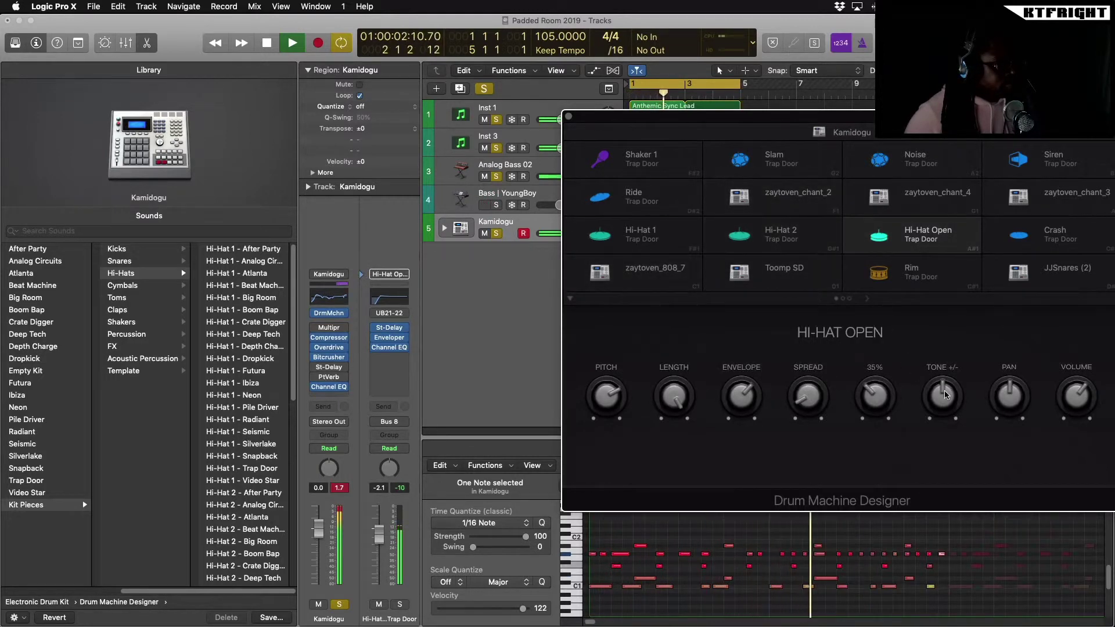
{"action": "left_click_drag", "start_coordinate": [947, 396], "coordinate": [951, 380]}
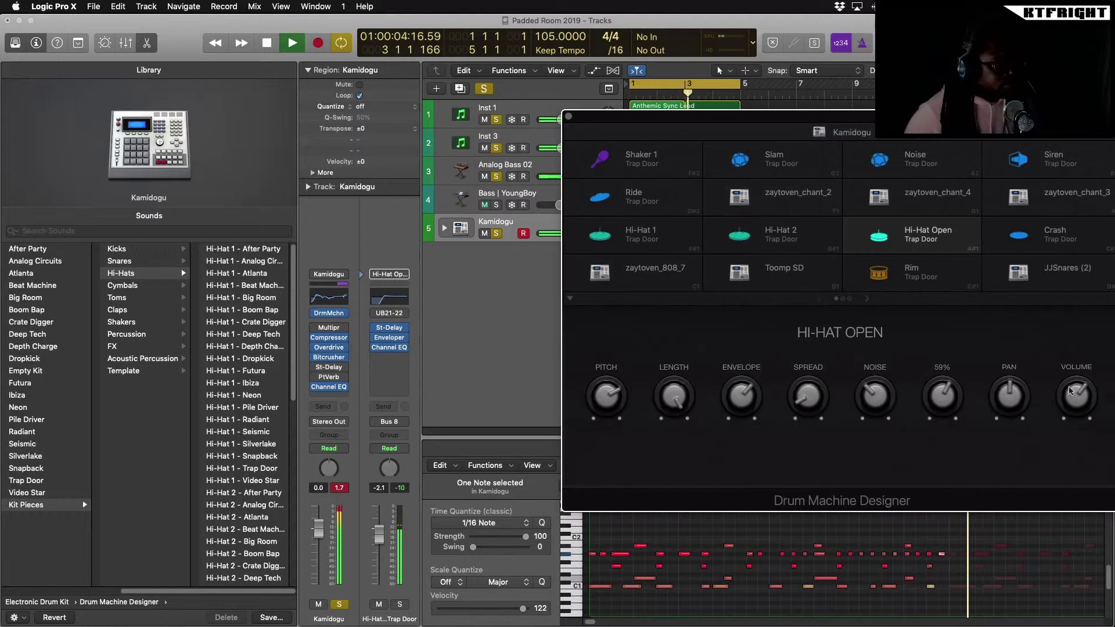
{"action": "left_click_drag", "start_coordinate": [873, 141], "coordinate": [734, 137]}
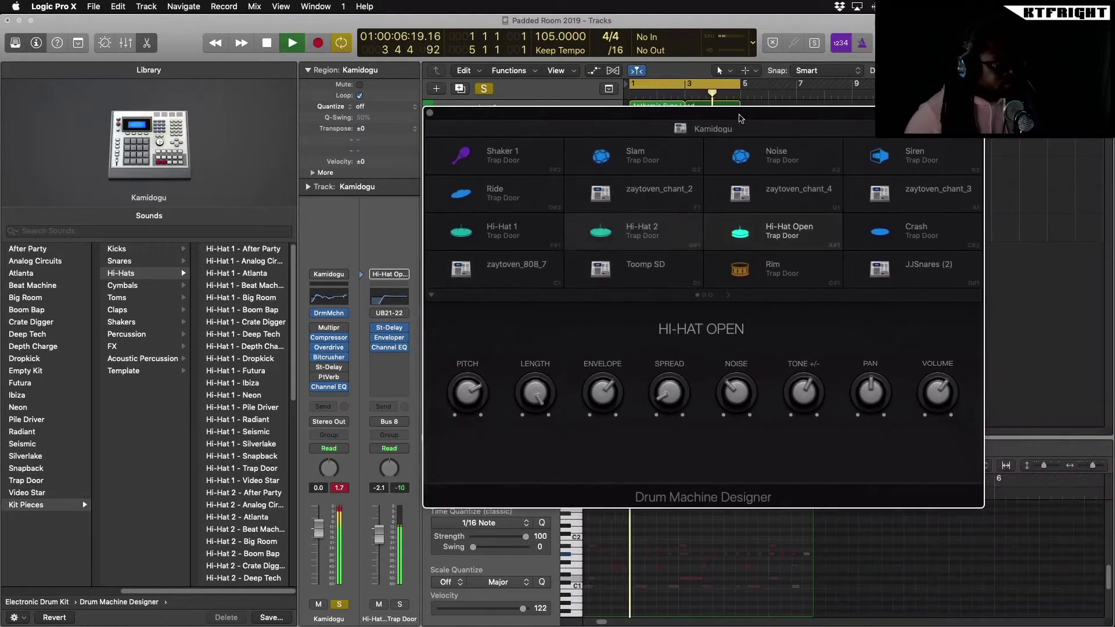
{"action": "left_click_drag", "start_coordinate": [577, 122], "coordinate": [614, 115]}
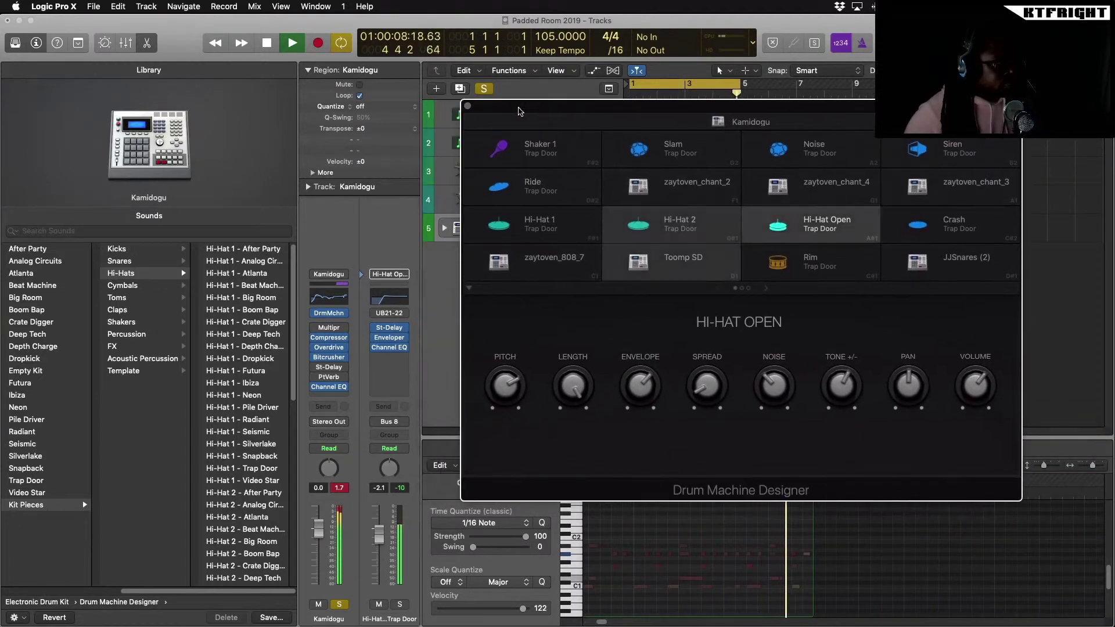
{"action": "left_click", "coordinate": [468, 107]}
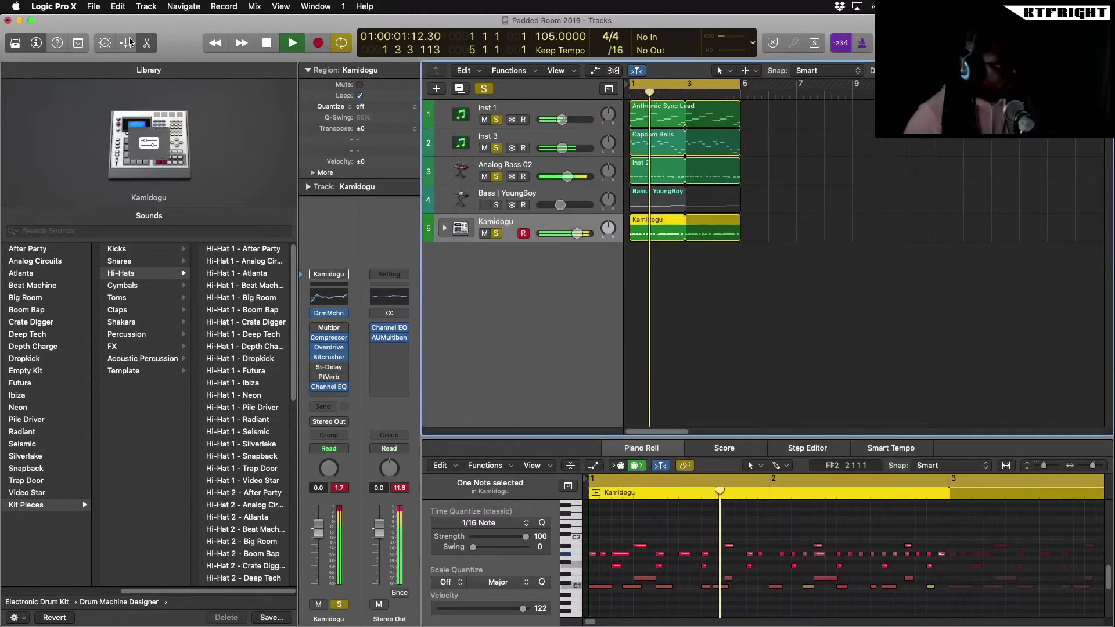
Save the project and restart playback of the loop
{"action": "left_click", "coordinate": [87, 5]}
{"action": "left_click", "coordinate": [109, 94]}
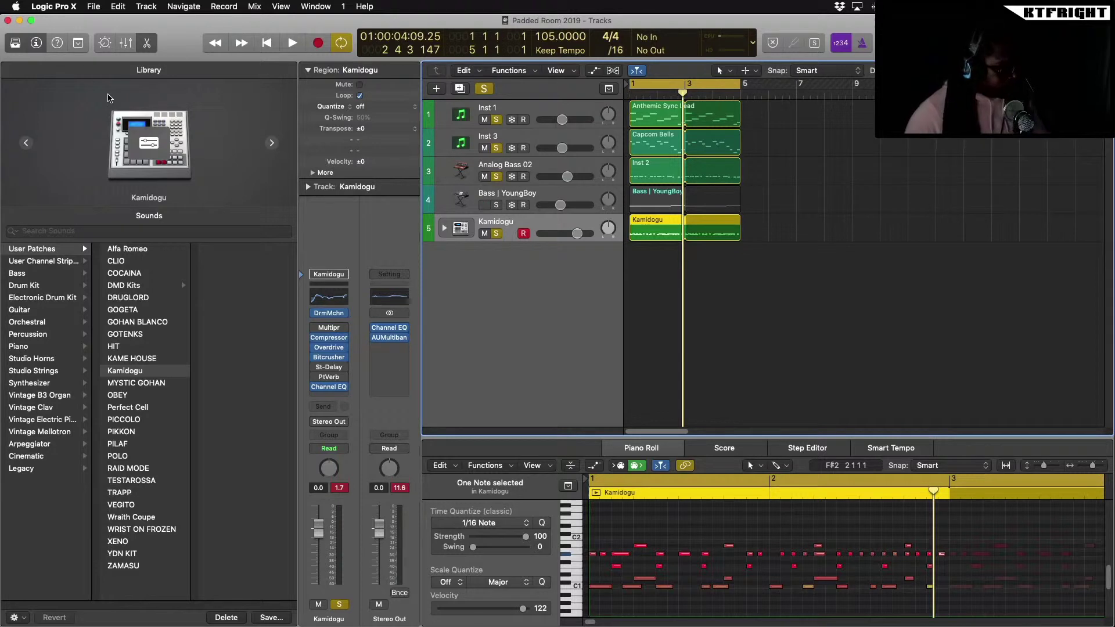
{"action": "key", "text": "space"}
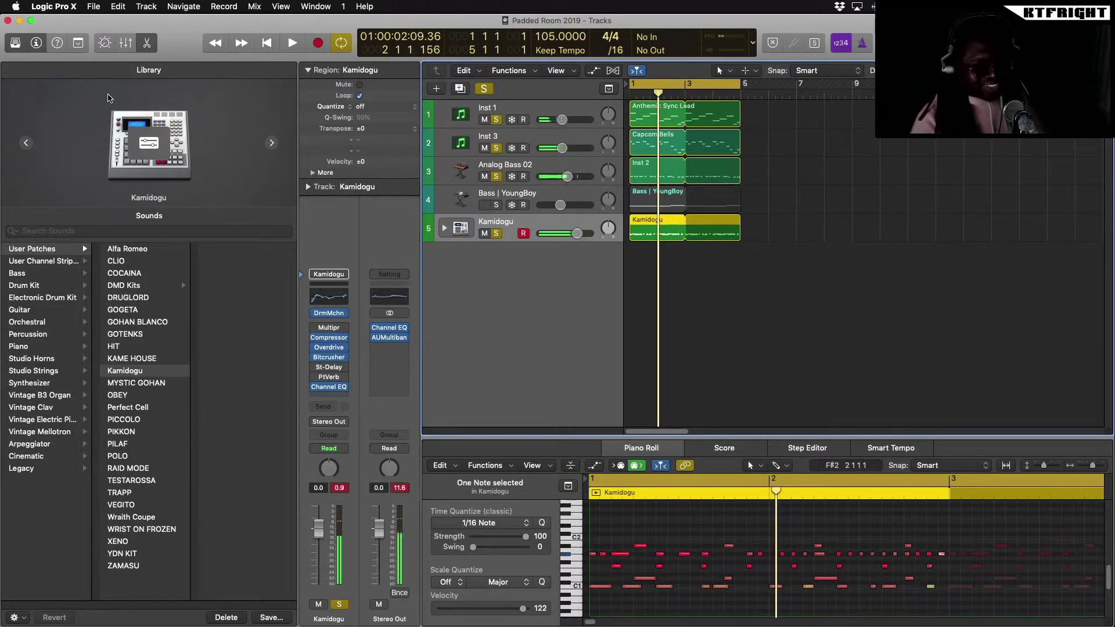